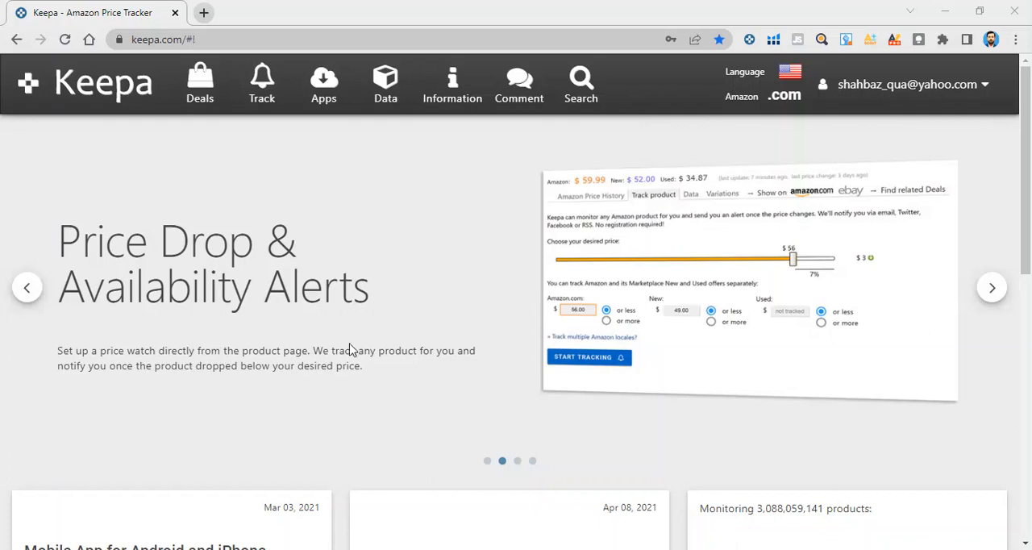
Open the Product Finder through Premium Data Access in the Data section and look over its filter sections
click(394, 95)
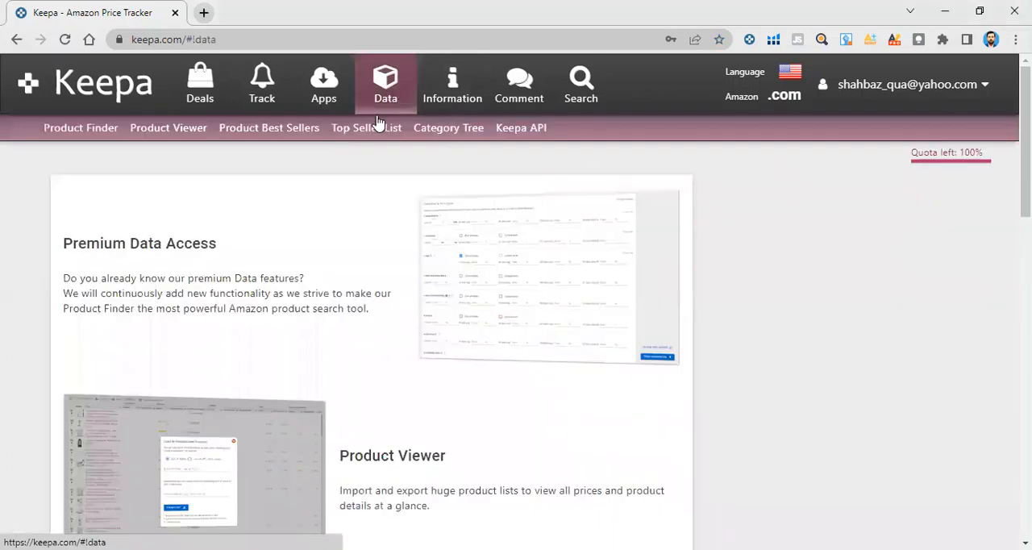
click(200, 246)
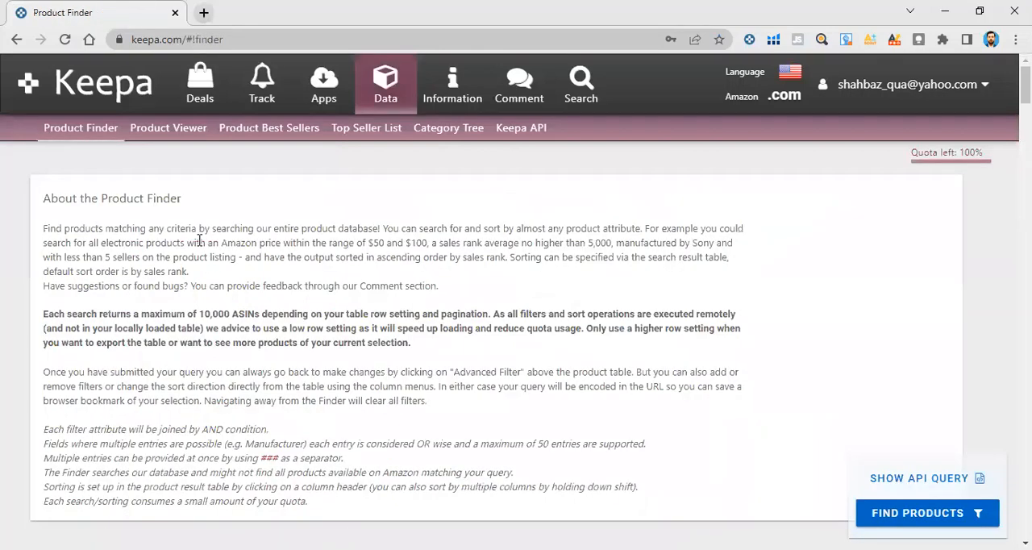
scroll(574, 367, down, 2)
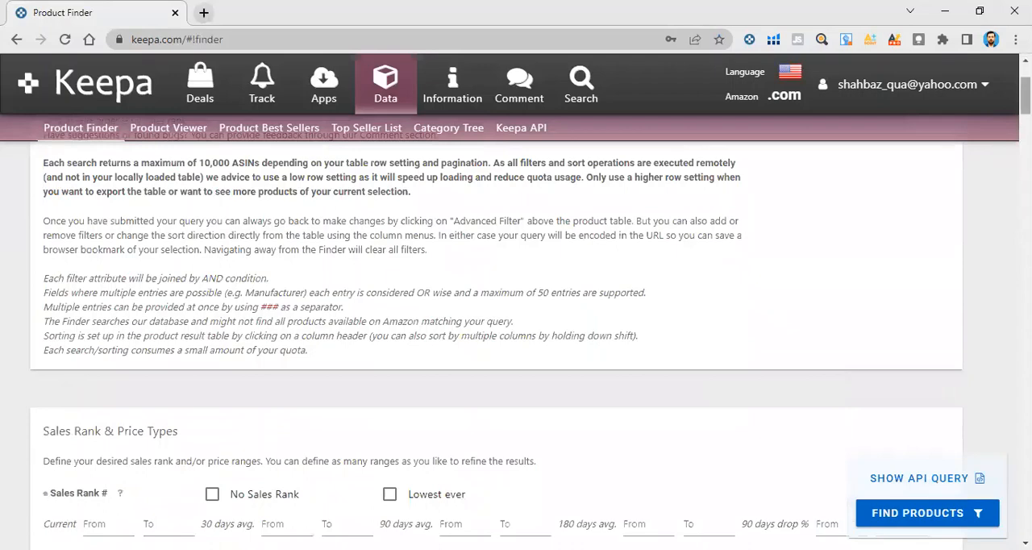
scroll(971, 366, down, 20)
scroll(971, 366, down, 20)
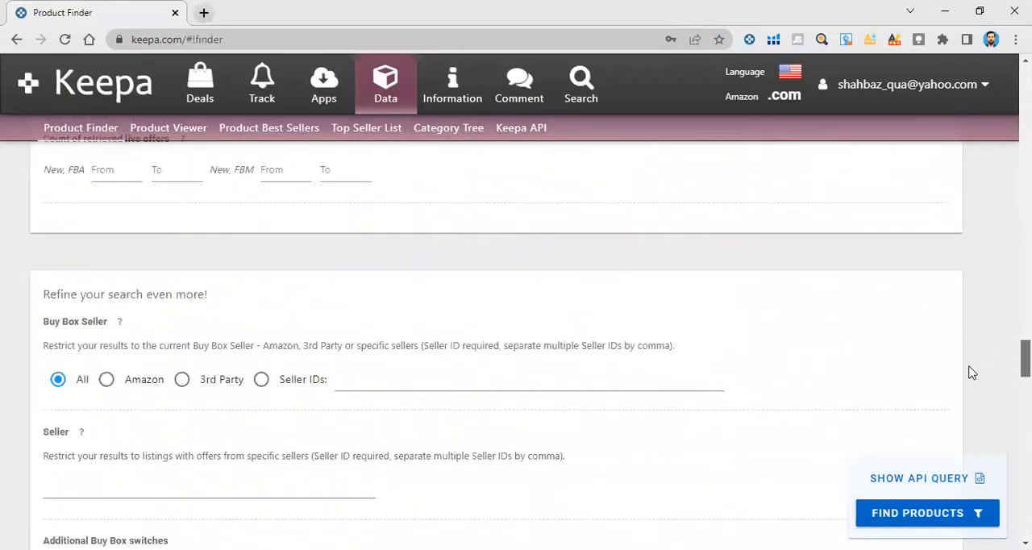
scroll(1005, 235, up, 20)
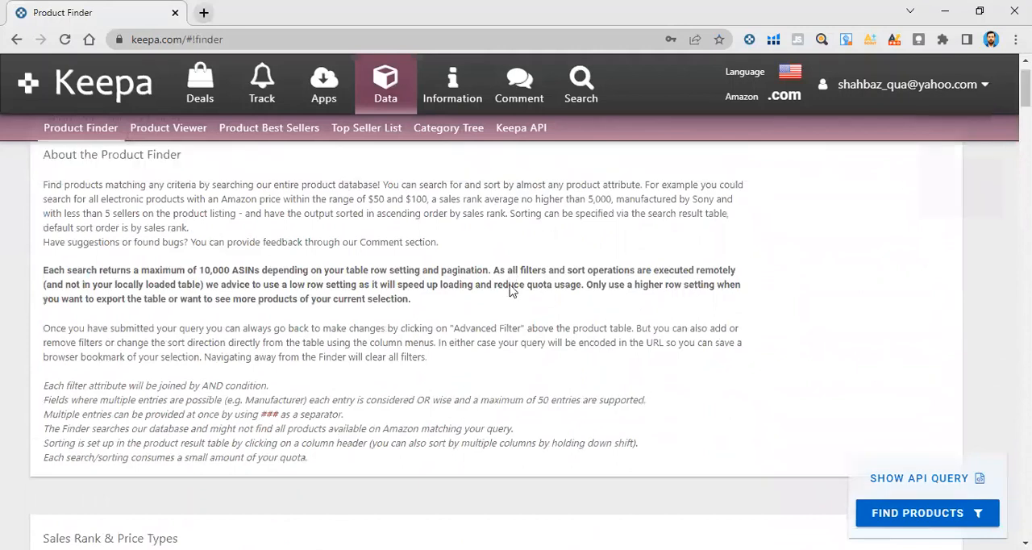
Limit the 90-day average sales rank to at most 90000
scroll(459, 306, down, 2)
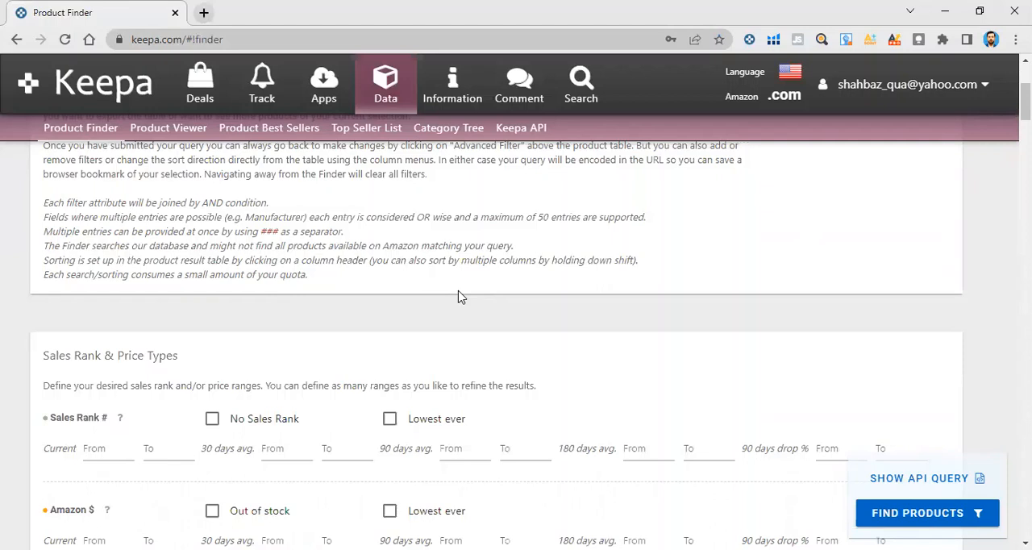
scroll(458, 297, down, 1)
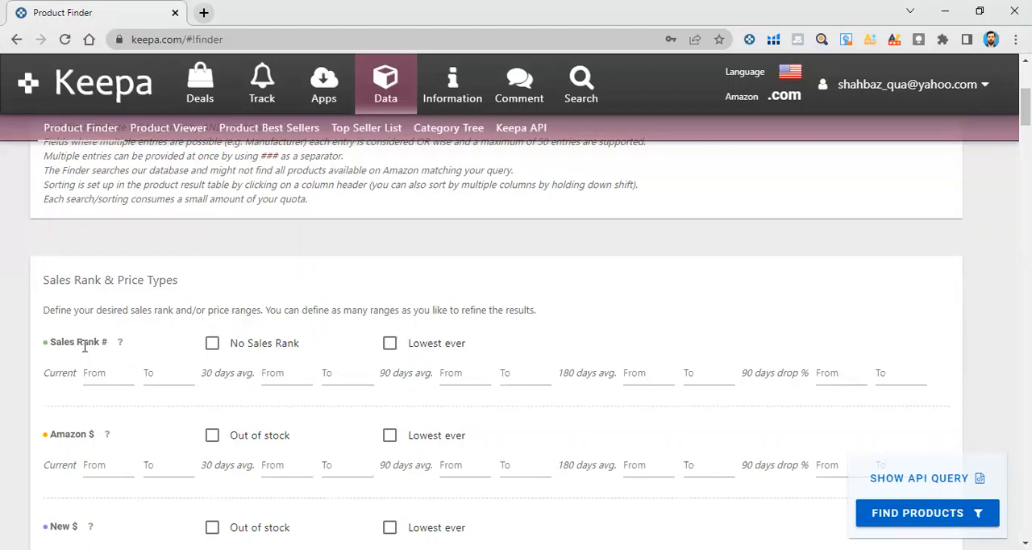
click(525, 379)
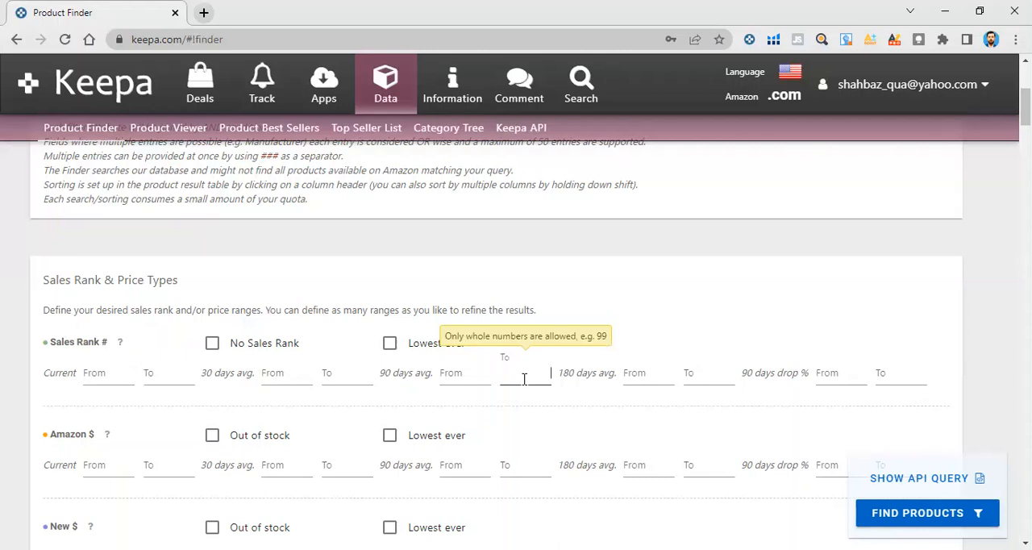
text(90000)
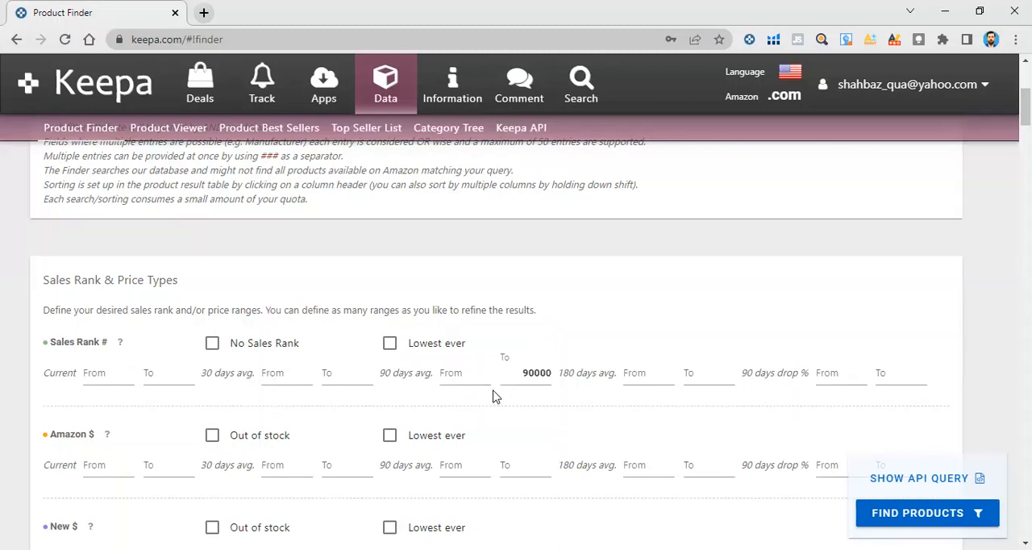
Restrict the Amazon price filter to products that are out of stock at Amazon
scroll(496, 395, down, 2)
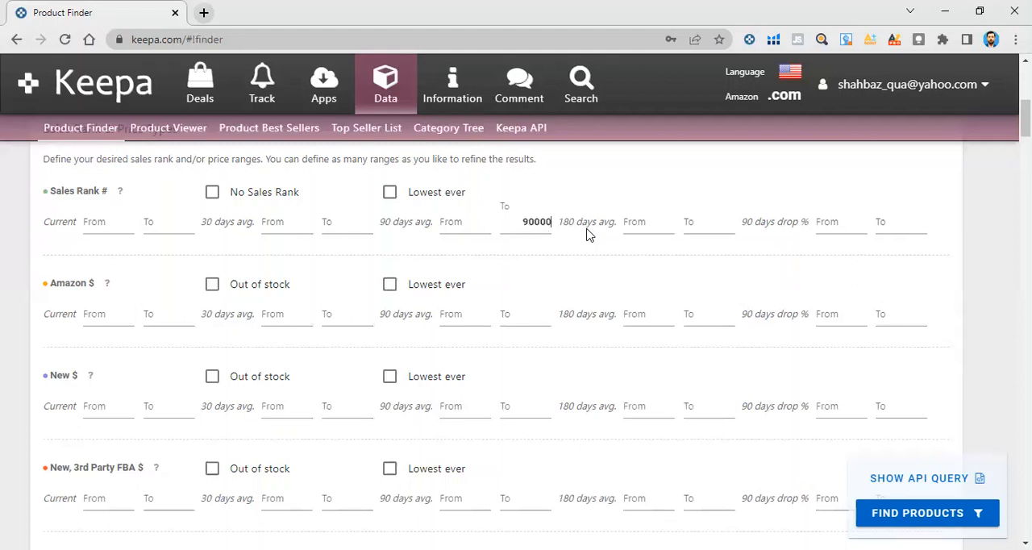
click(466, 224)
click(212, 290)
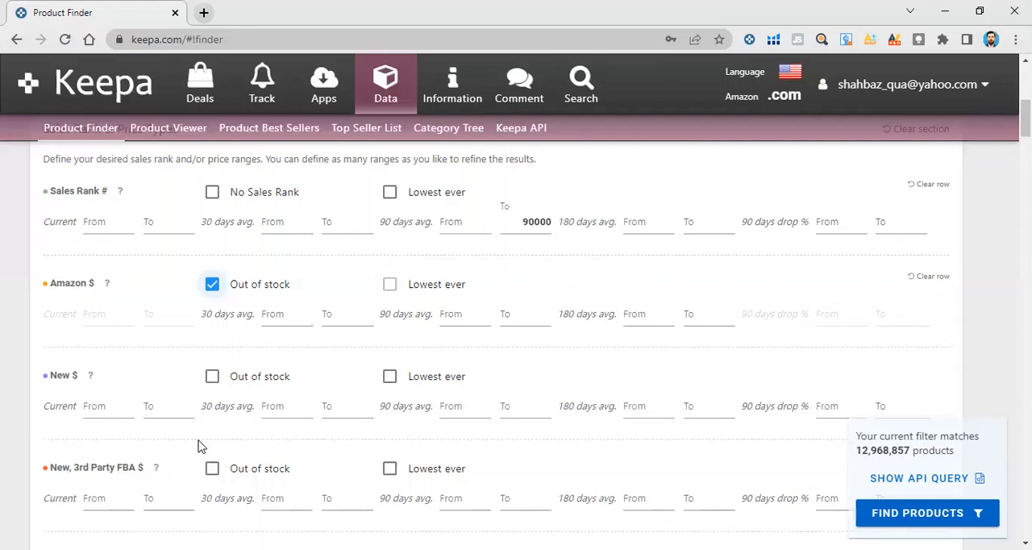
Open the FBA Toolkit website, fbatoolkit.com, in a new browser tab
key(ctrl+t)
text(fb)
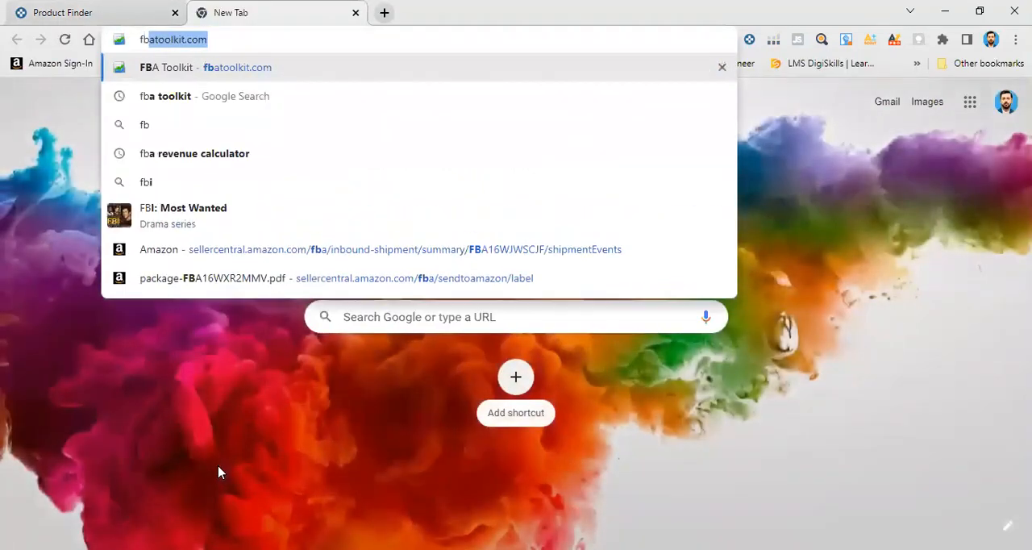
key(Return)
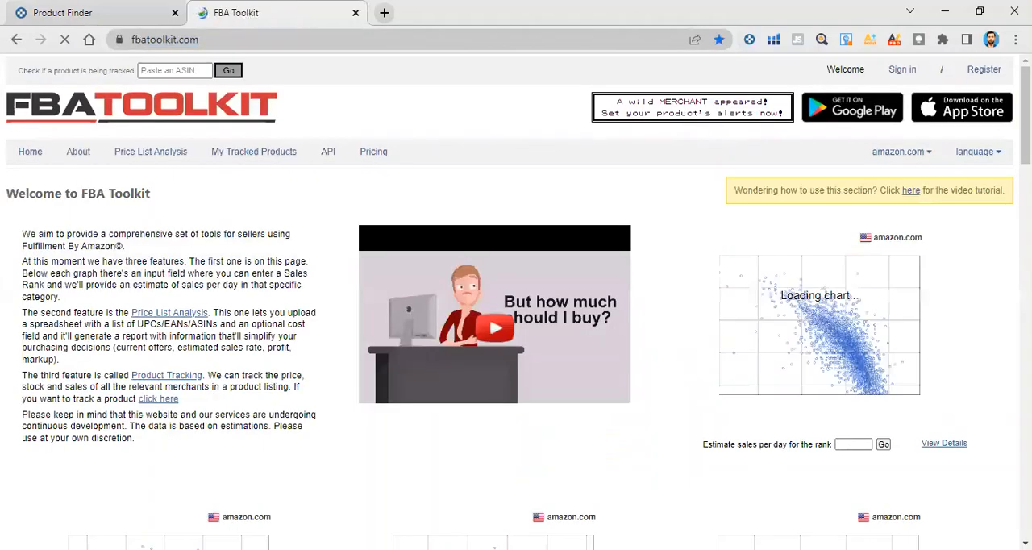
Estimate the sales per day for rank 90000 in the Home & Kitchen category and highlight the estimate
scroll(482, 486, down, 3)
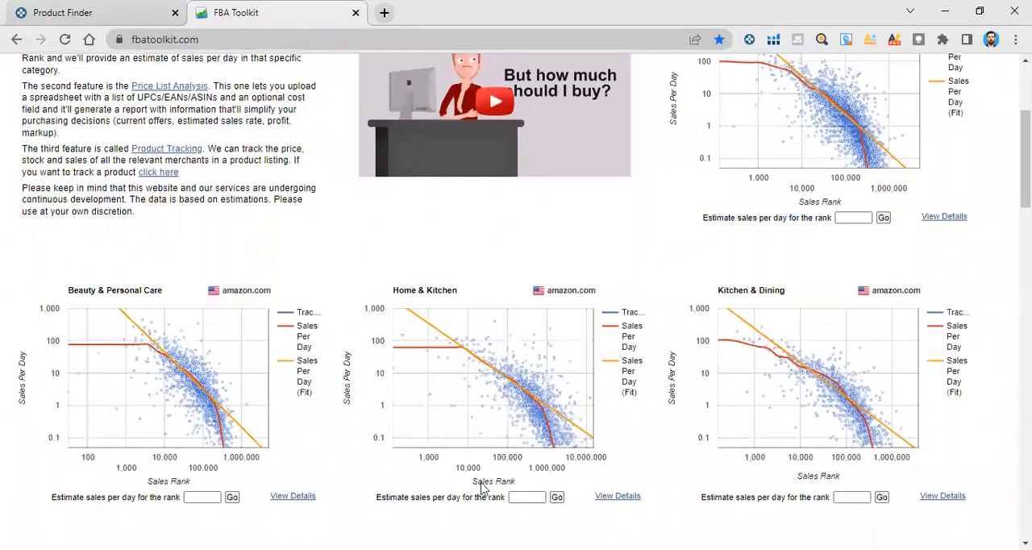
click(527, 498)
text(0000)
key(BackSpace)
key(BackSpace)
key(BackSpace)
key(BackSpace)
text(900000)
key(Return)
scroll(528, 500, down, 1)
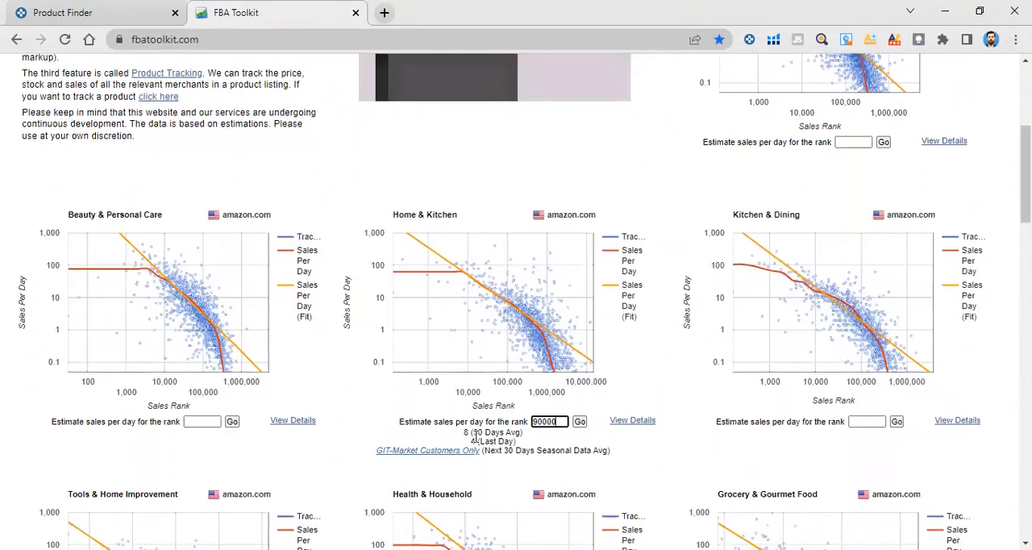
drag(464, 433, 487, 441)
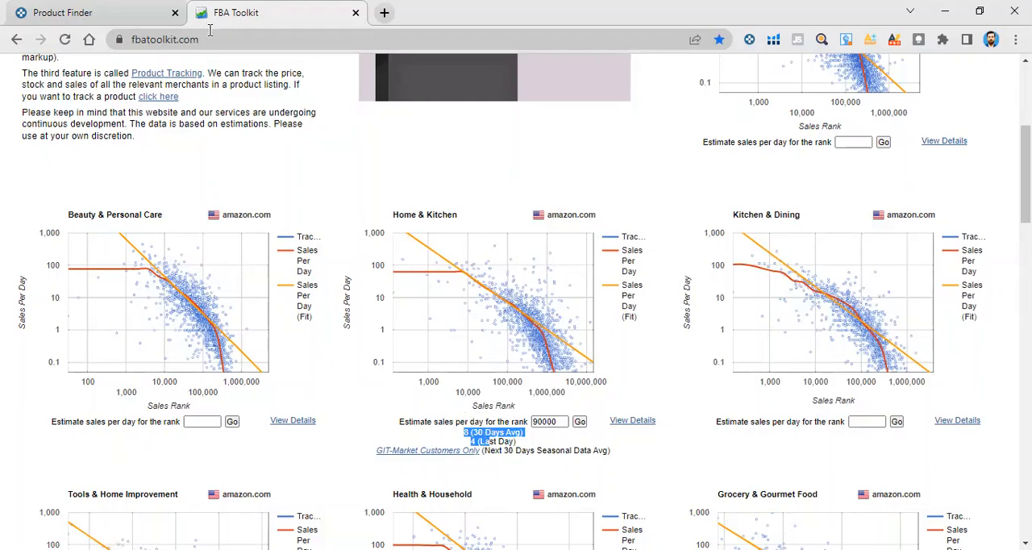
Switch back to Keepa's Product Finder and highlight the upper limit of the 90-day average sales rank
click(139, 10)
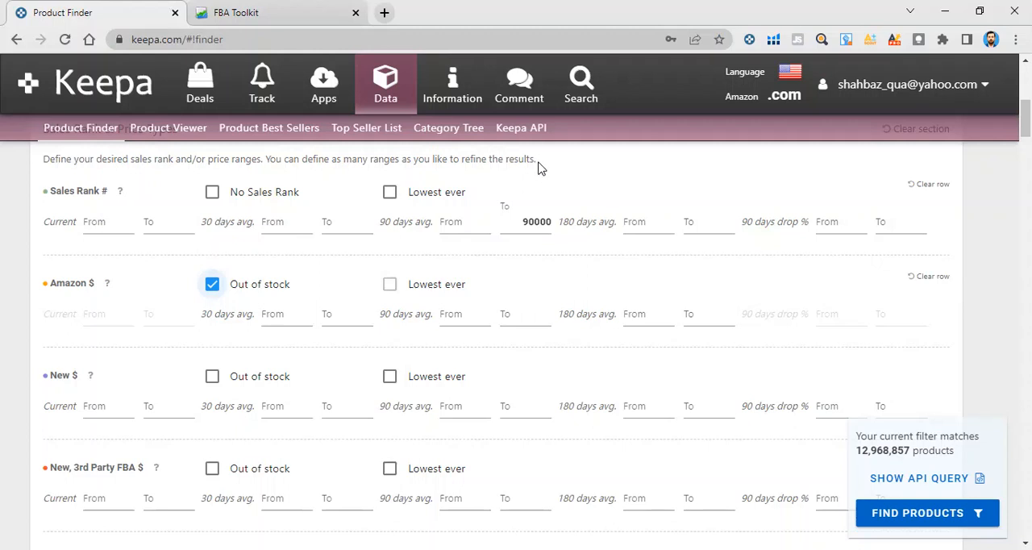
click(519, 230)
drag(521, 223, 555, 223)
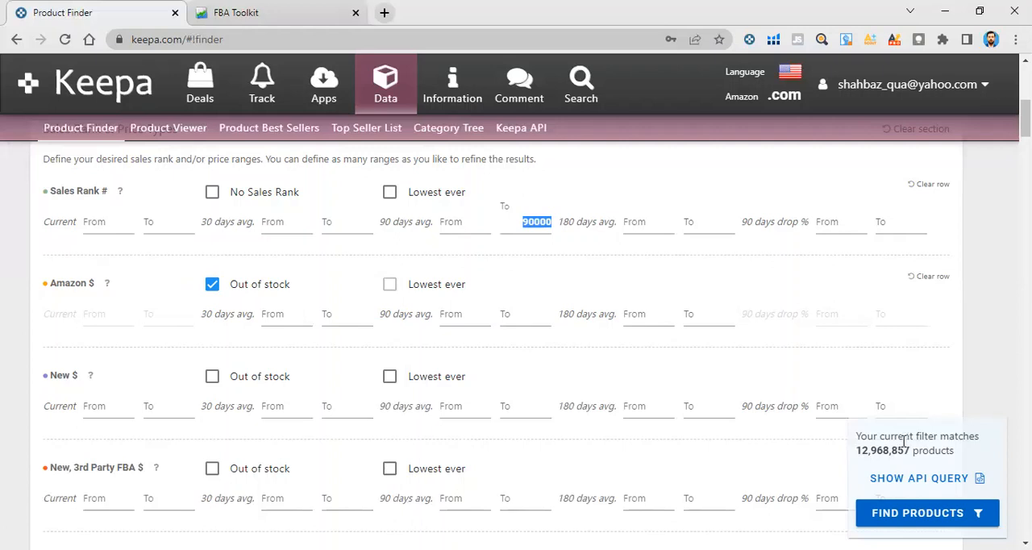
scroll(672, 483, down, 2)
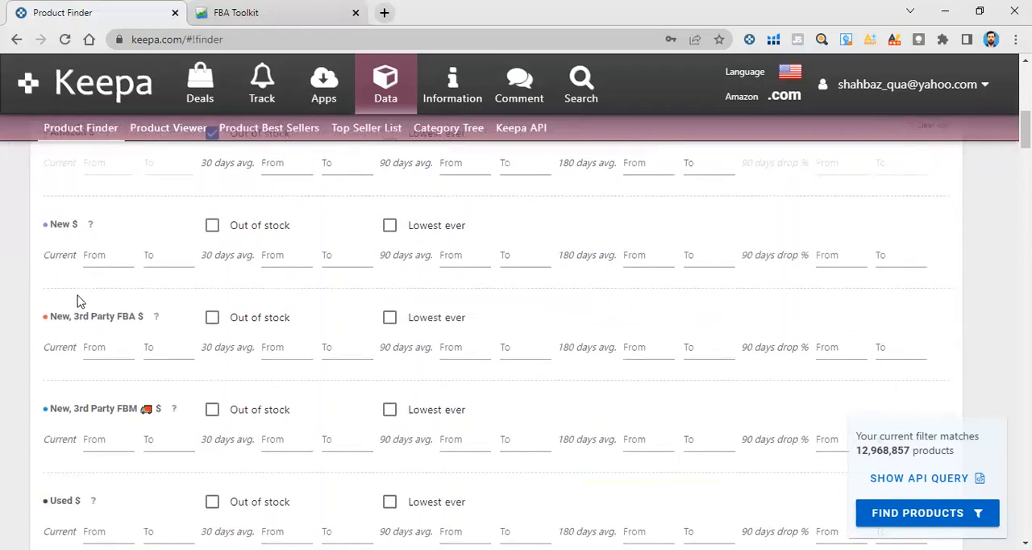
click(89, 258)
drag(48, 225, 75, 228)
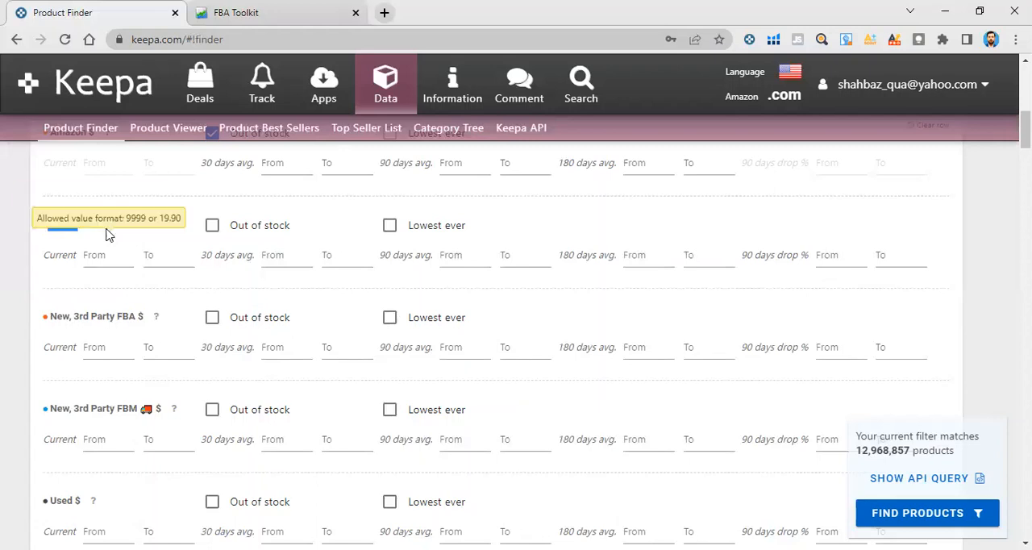
click(106, 230)
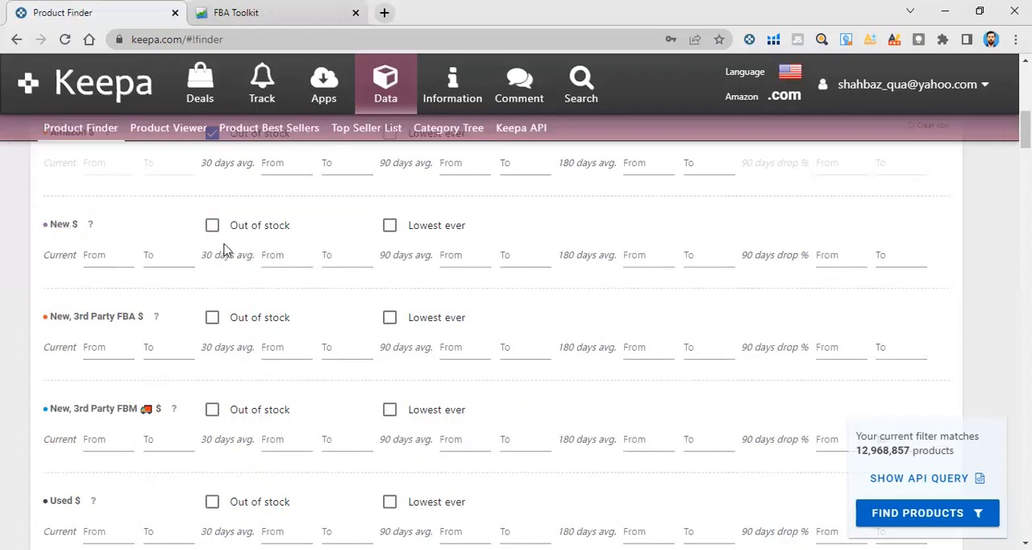
drag(51, 226, 333, 239)
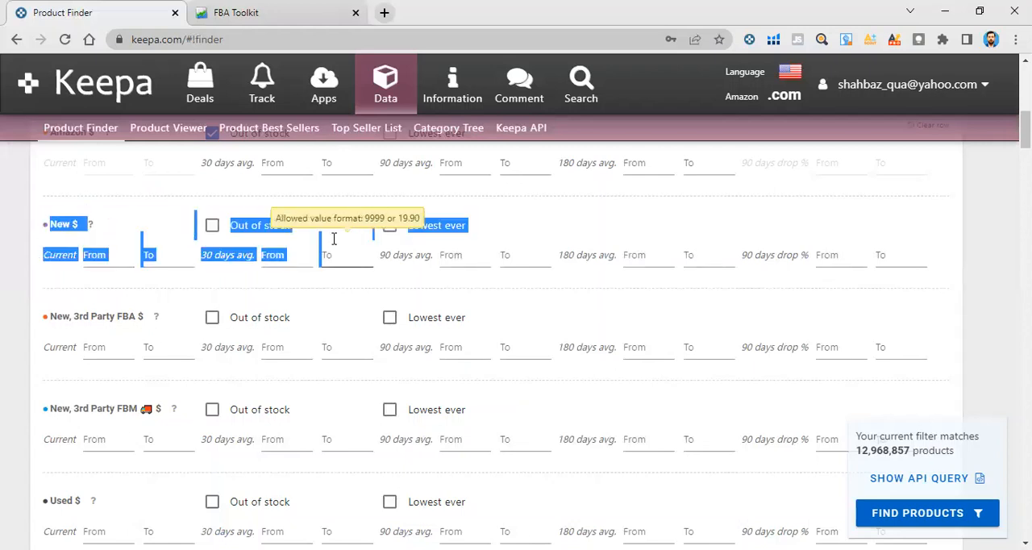
click(152, 239)
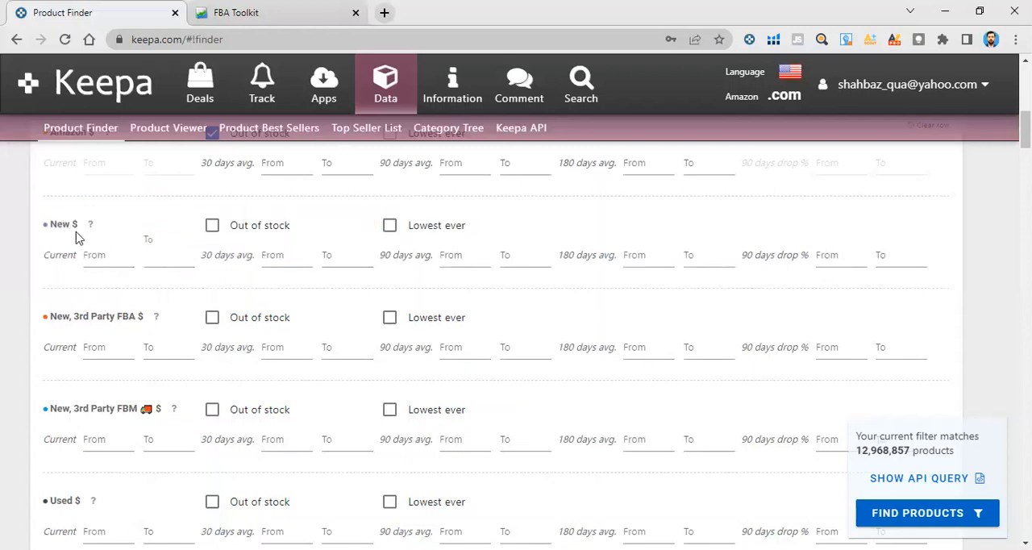
Set the 90-day average price range for New, 3rd Party FBA from 15 to 50 dollars
scroll(137, 302, down, 1)
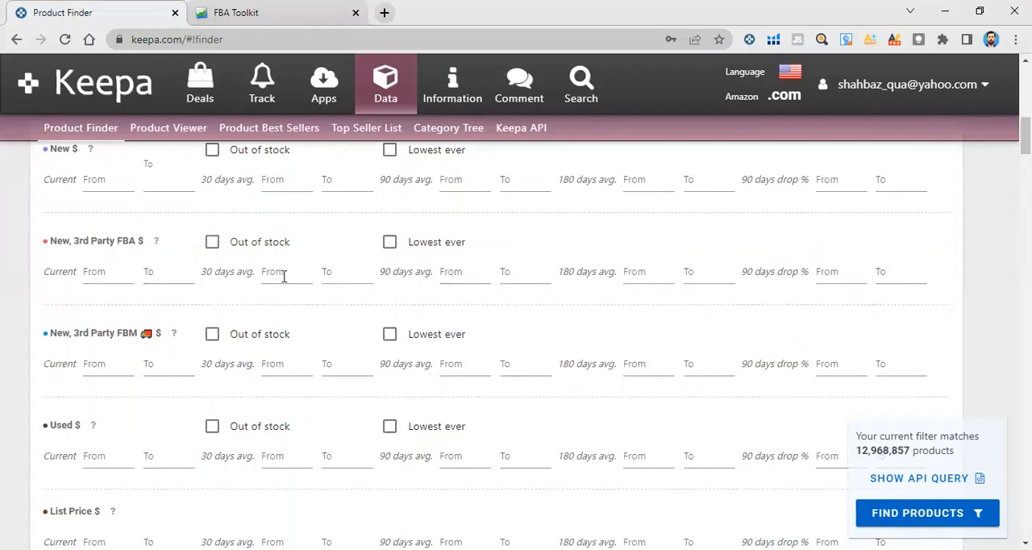
click(473, 272)
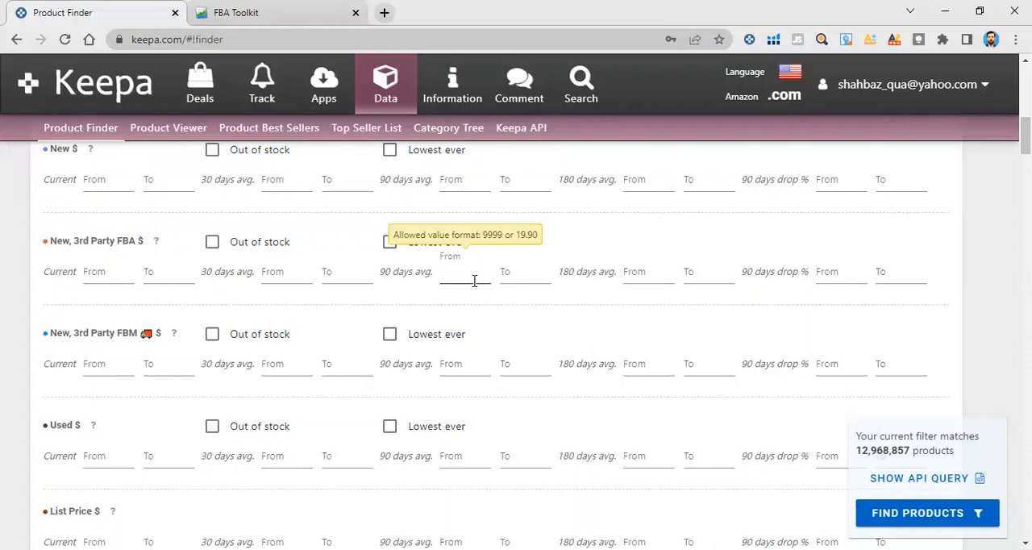
text(15)
click(536, 273)
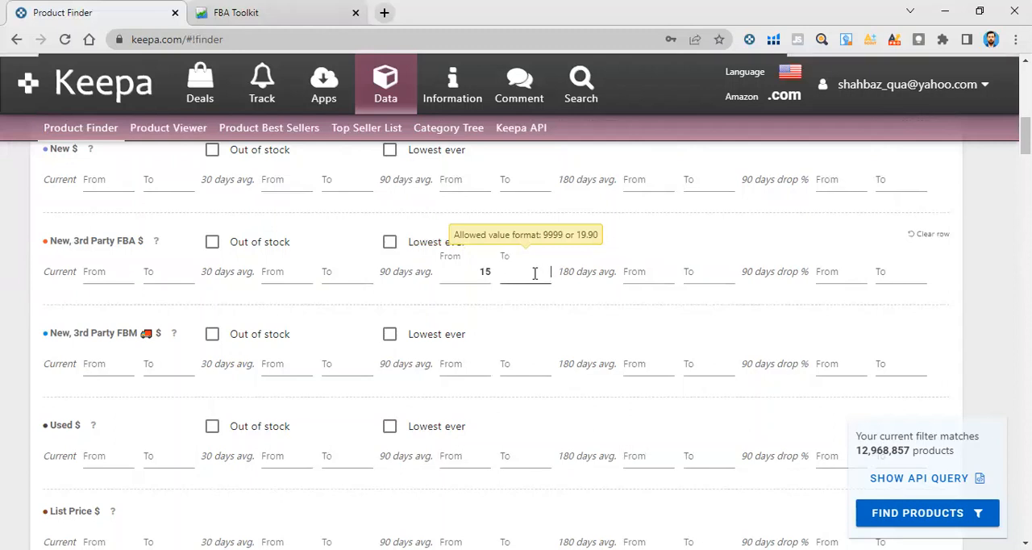
text(5)
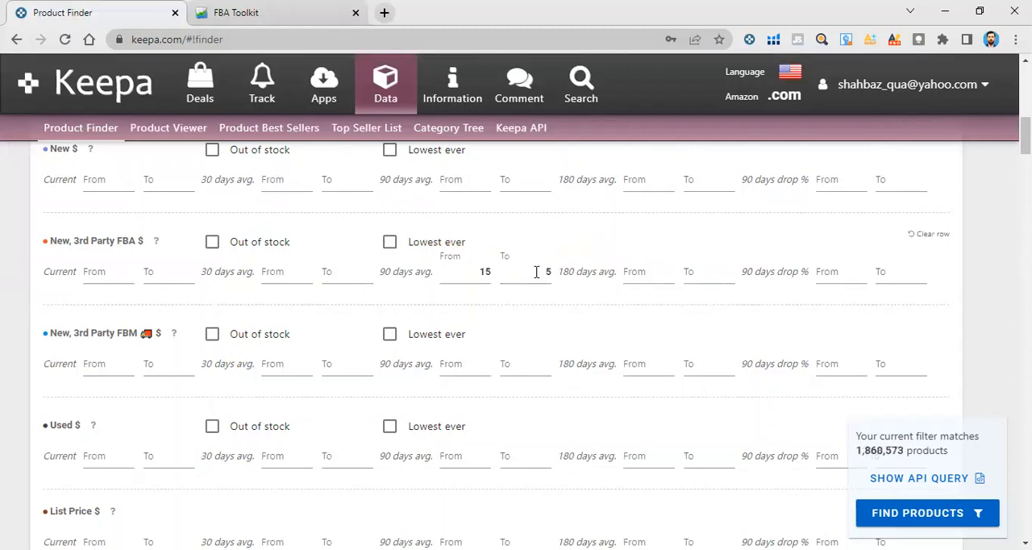
text(0)
scroll(168, 351, down, 2)
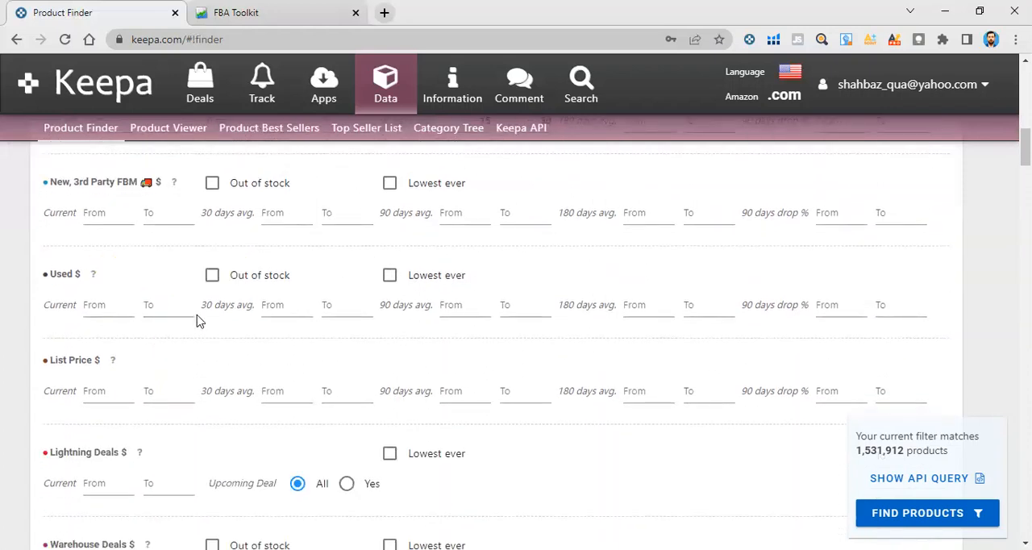
scroll(199, 321, up, 1)
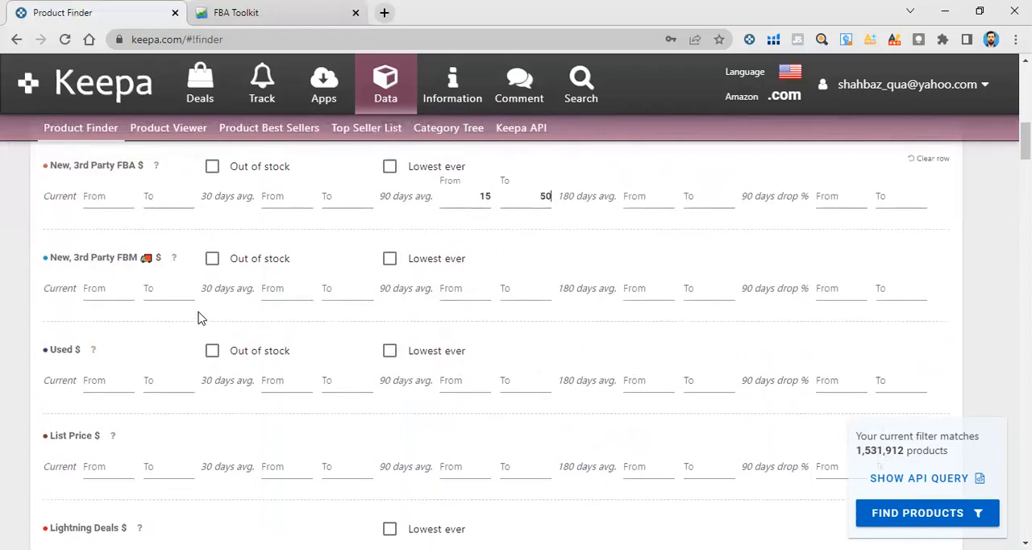
click(544, 195)
click(545, 196)
Look over the remaining price type filters and restrict the Used price filter to out-of-stock products
scroll(415, 291, down, 2)
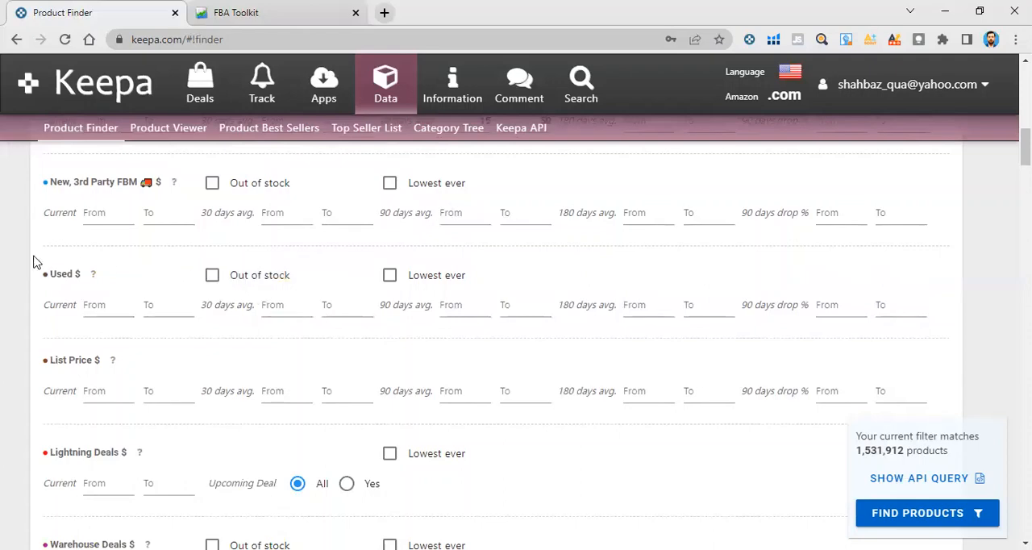
scroll(295, 290, down, 1)
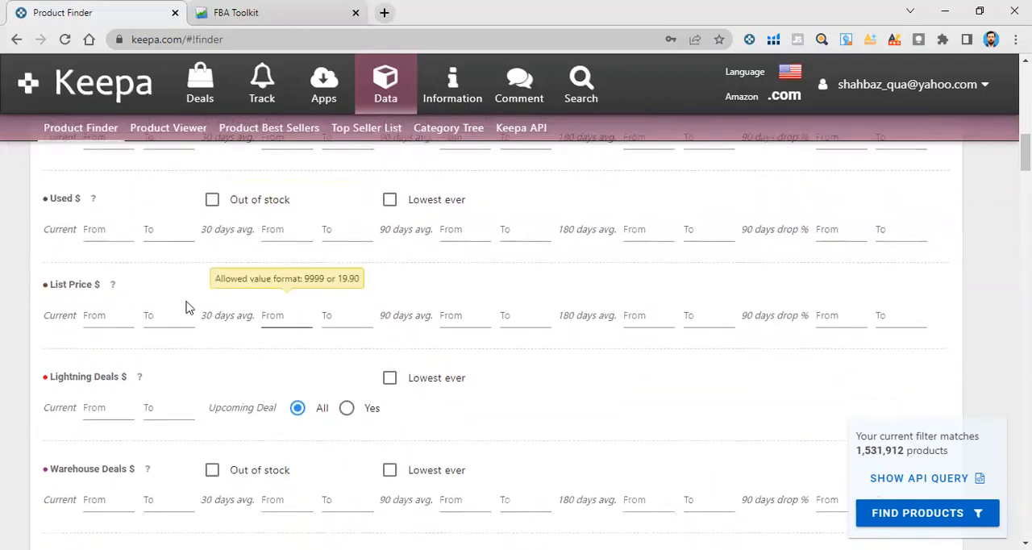
scroll(284, 303, down, 1)
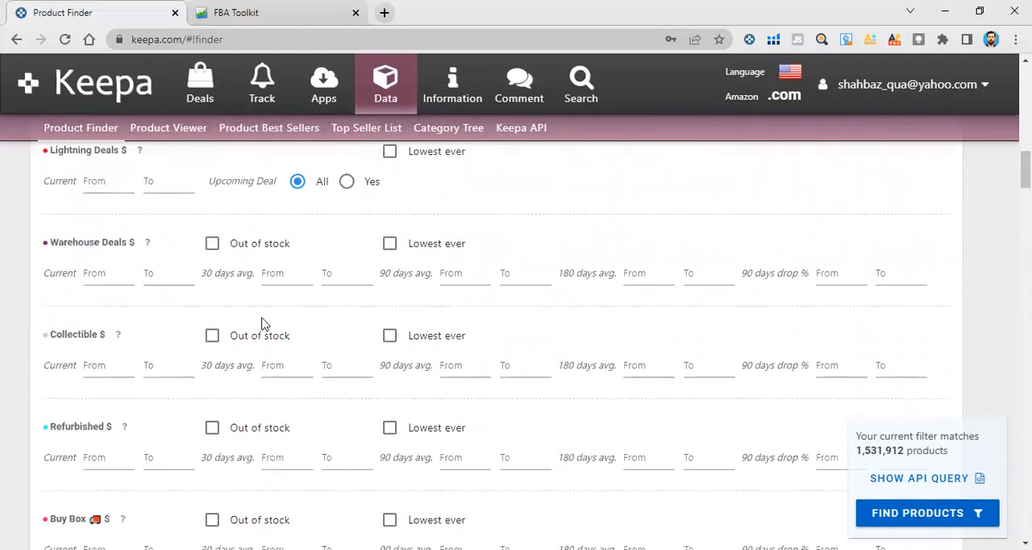
scroll(263, 322, up, 2)
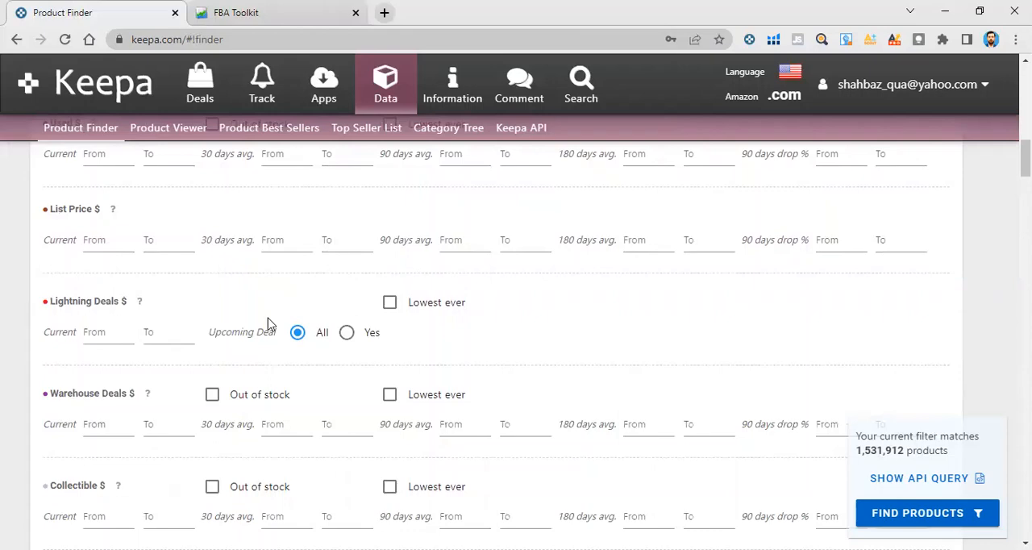
scroll(269, 321, up, 2)
scroll(269, 321, up, 1)
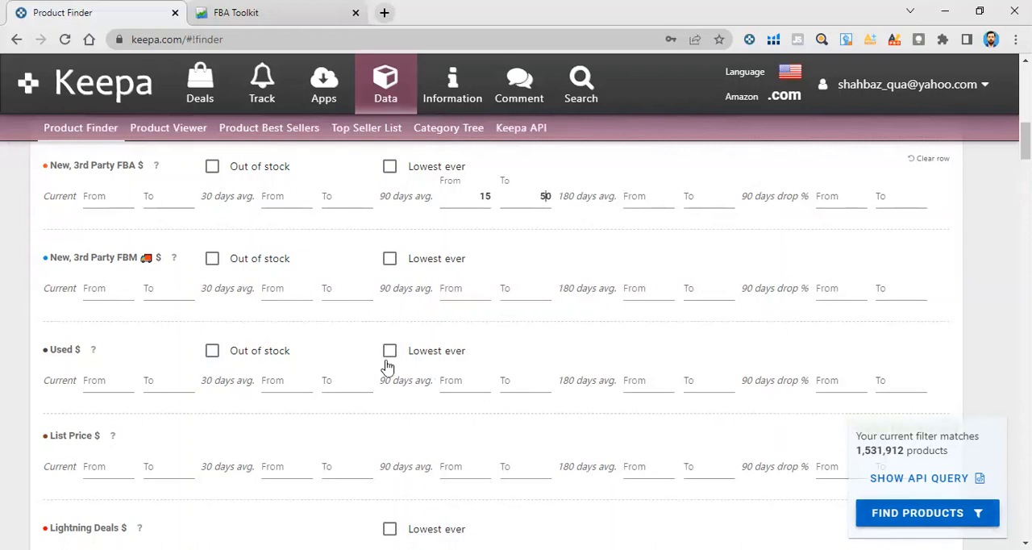
click(211, 352)
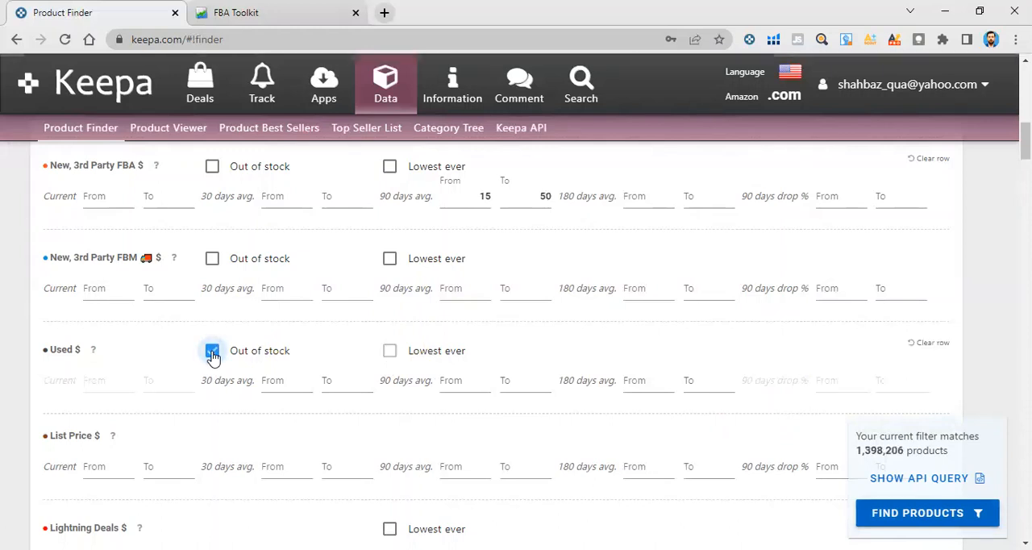
Lift the out-of-stock restriction on the Used price filter and reapply it to compare the matching product counts
click(213, 353)
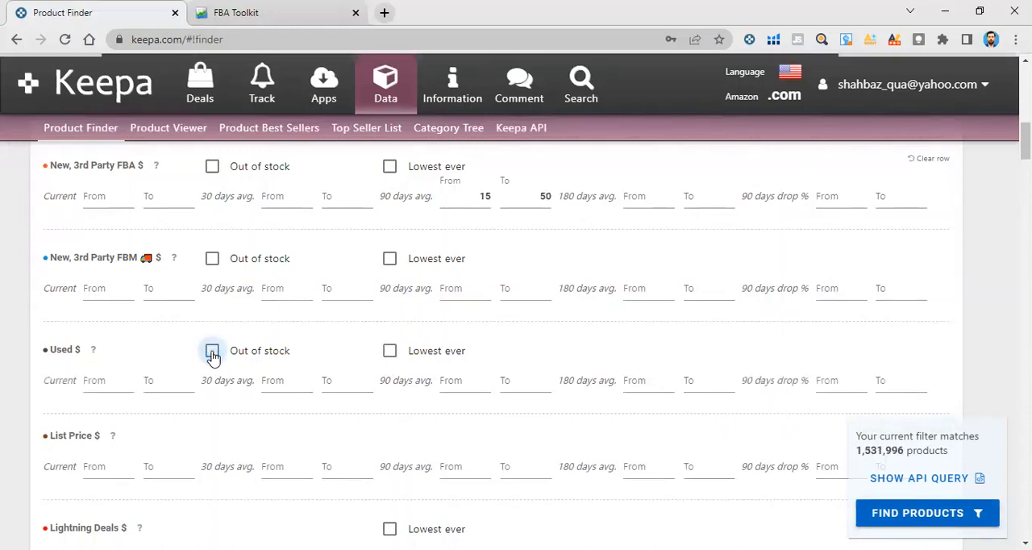
click(212, 353)
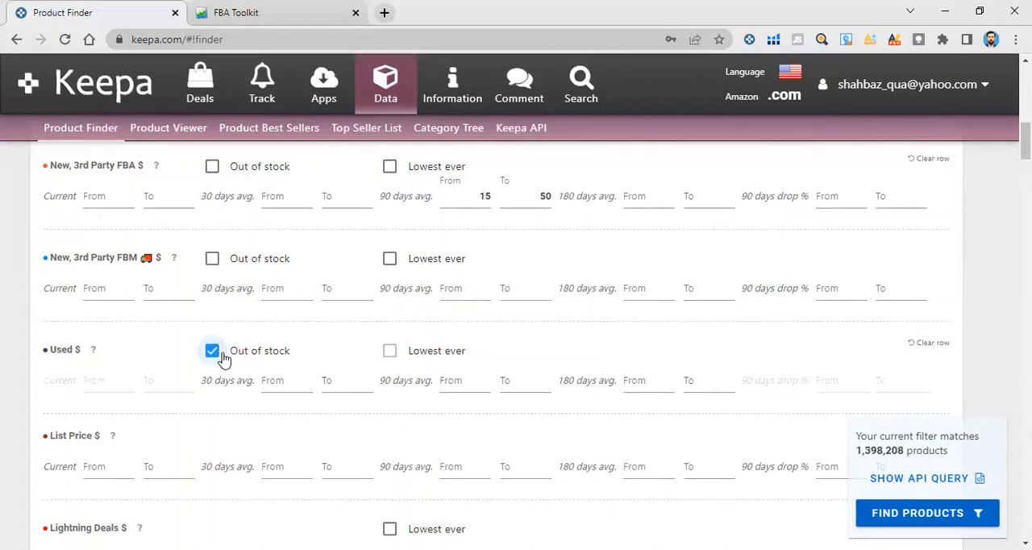
Look over the sales rank and price filters down to Lightning Deals and highlight the Lightning Deals label
scroll(221, 352, down, 1)
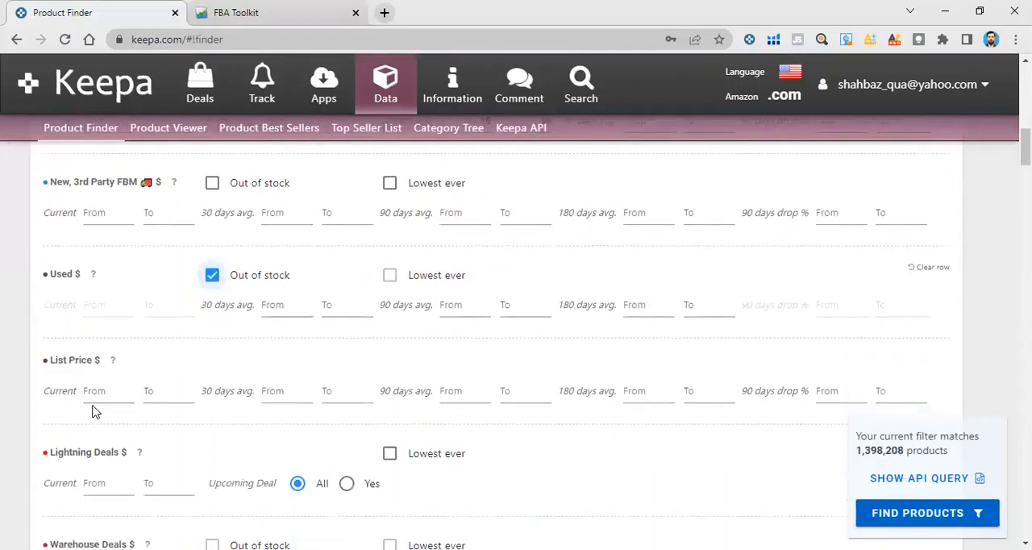
scroll(121, 387, down, 1)
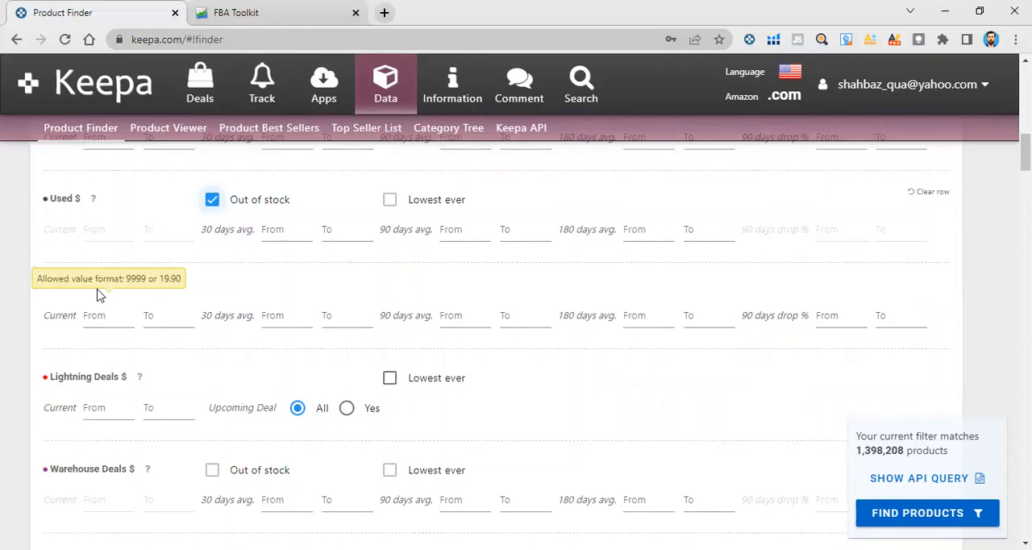
scroll(99, 296, up, 5)
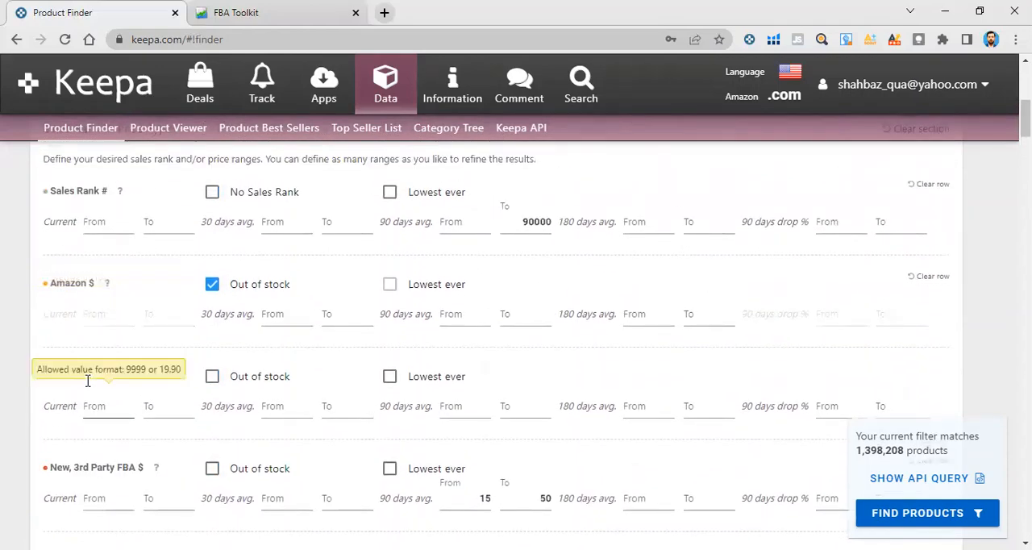
scroll(87, 380, down, 5)
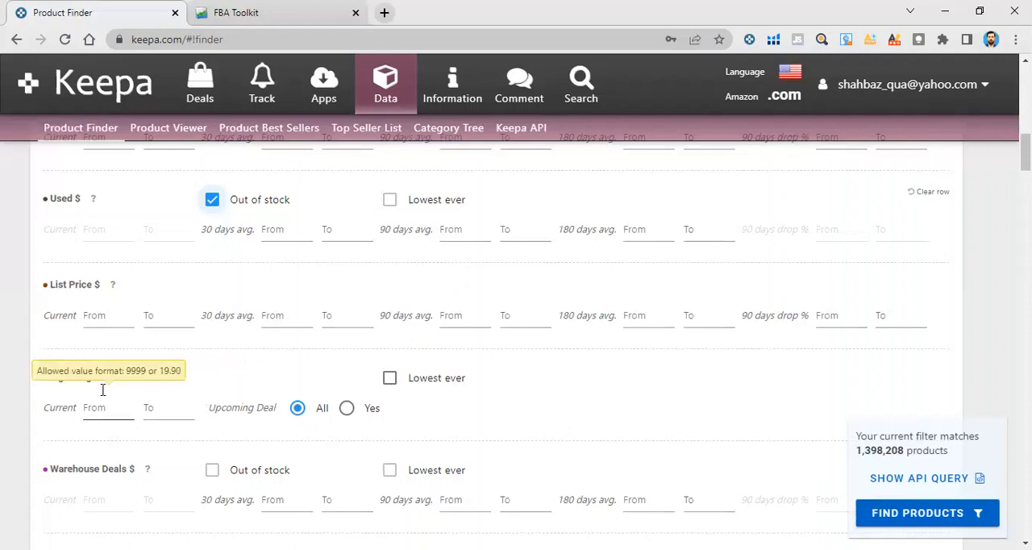
scroll(103, 393, down, 1)
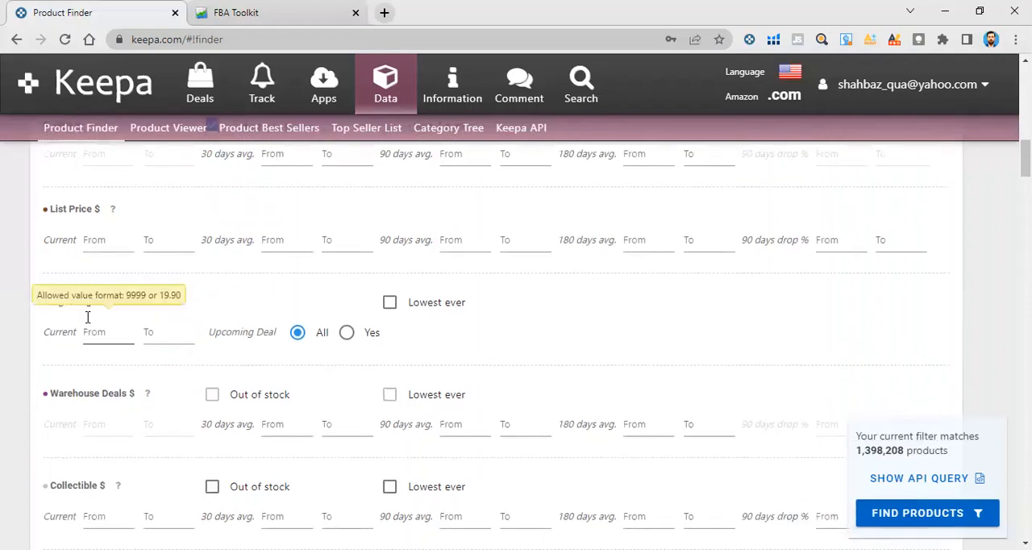
scroll(118, 335, down, 1)
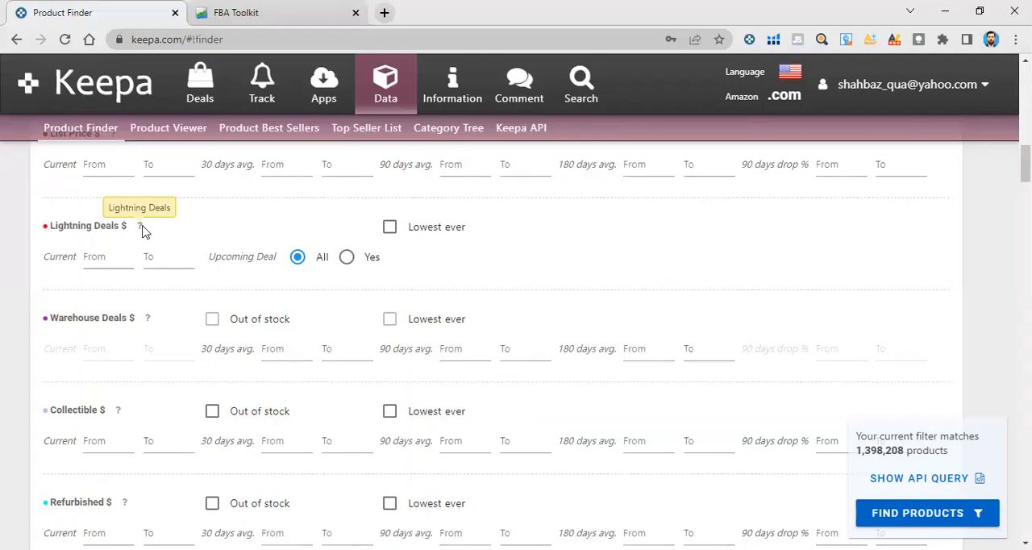
drag(131, 229, 88, 227)
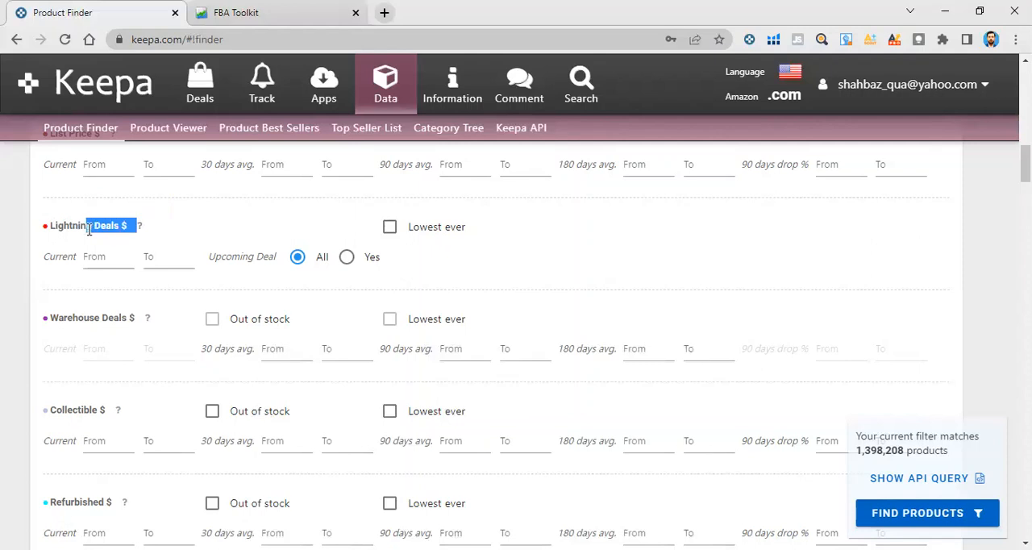
click(164, 235)
Restrict the Collectible and Refurbished price filters to out-of-stock products
scroll(218, 323, down, 1)
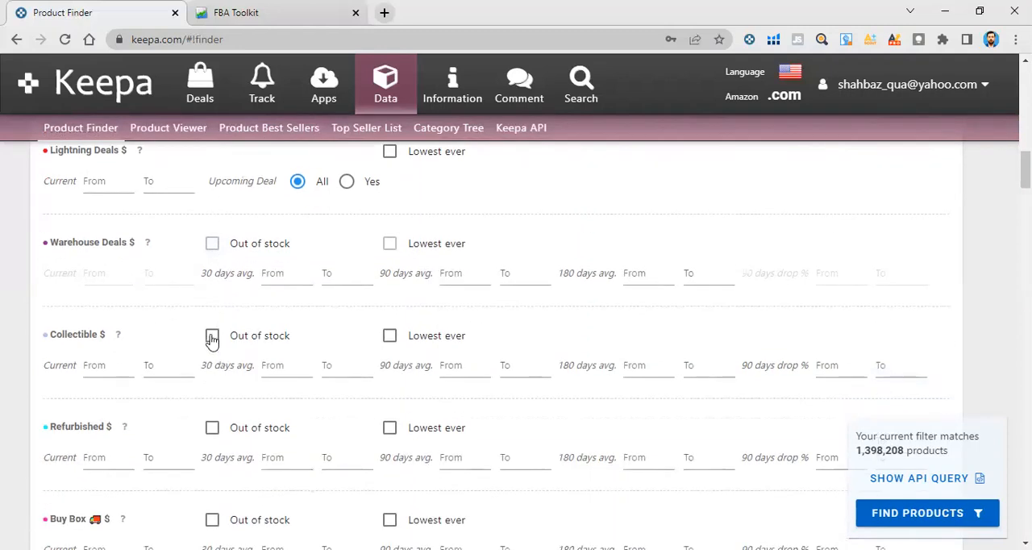
click(212, 337)
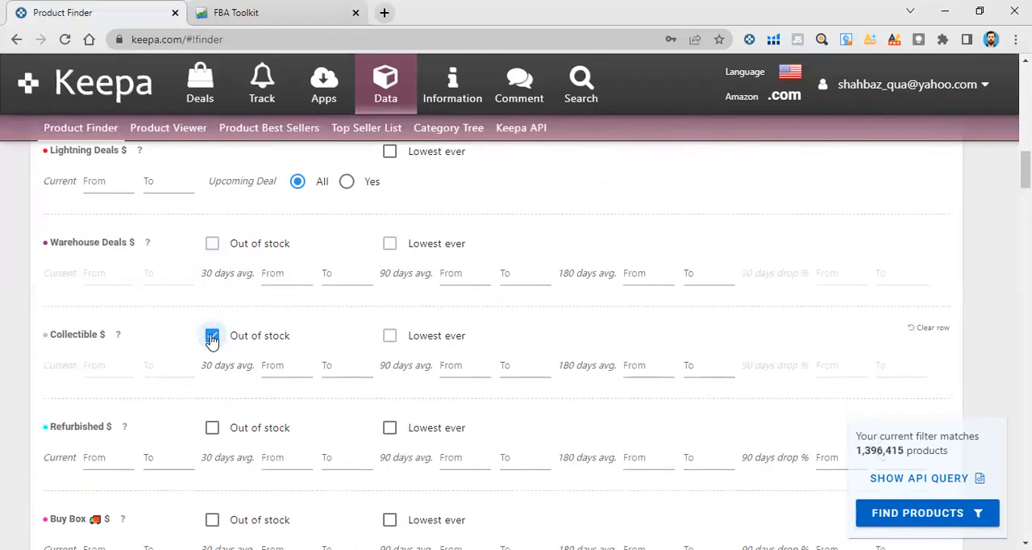
scroll(212, 339, down, 2)
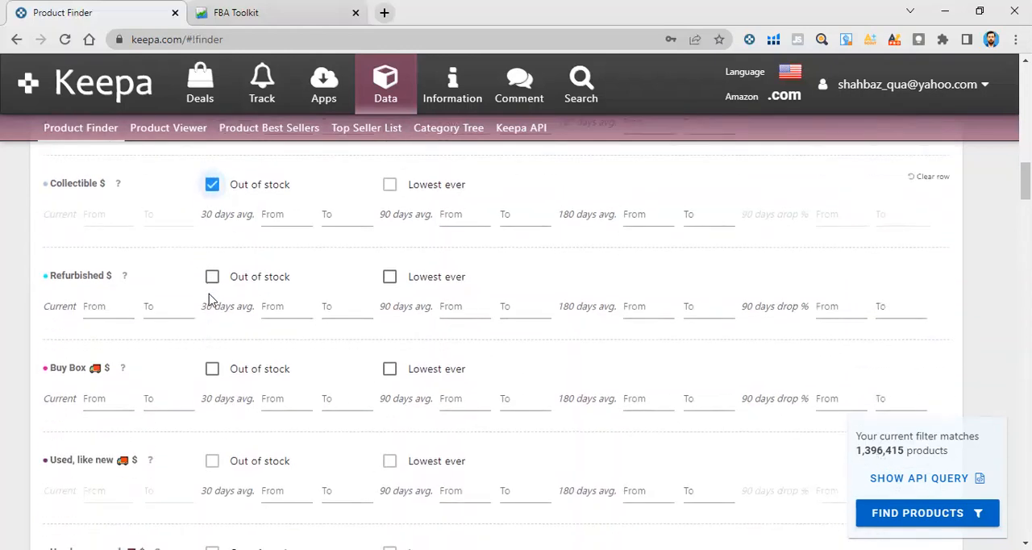
click(211, 277)
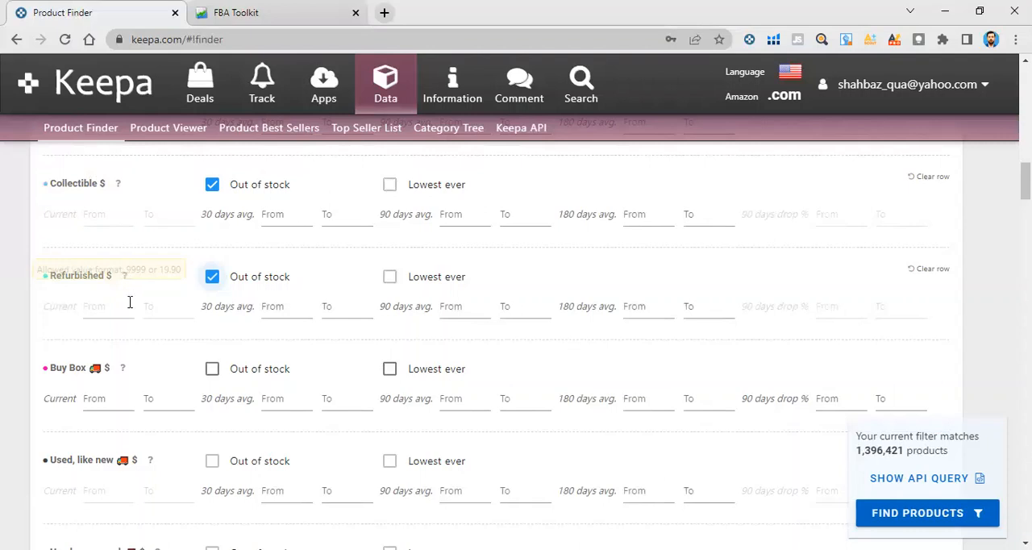
Review the New, 3rd Party FBA price range and set the Buy Box 90-day average price range from 15 to 50 dollars
scroll(81, 369, down, 2)
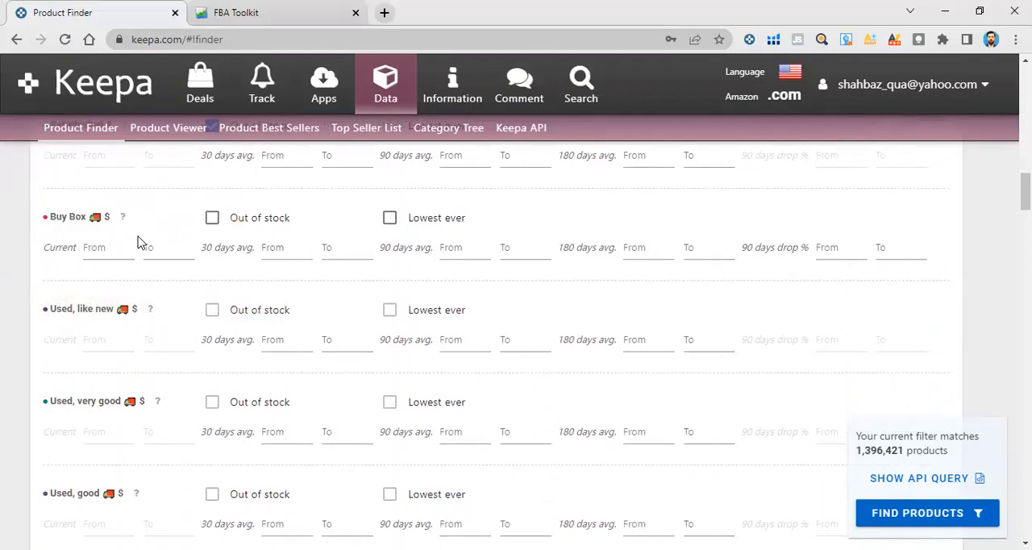
scroll(138, 240, up, 5)
scroll(180, 319, up, 2)
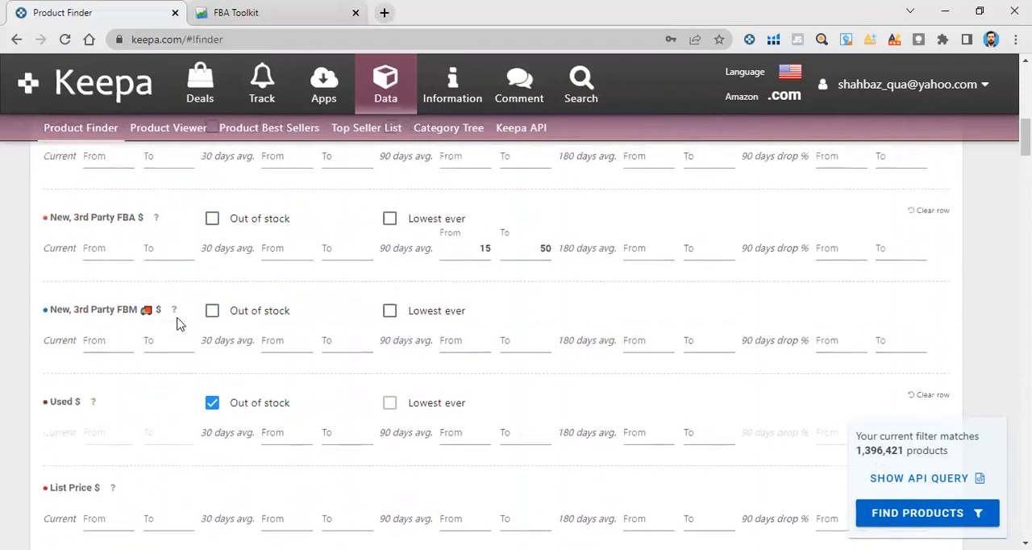
scroll(177, 321, up, 2)
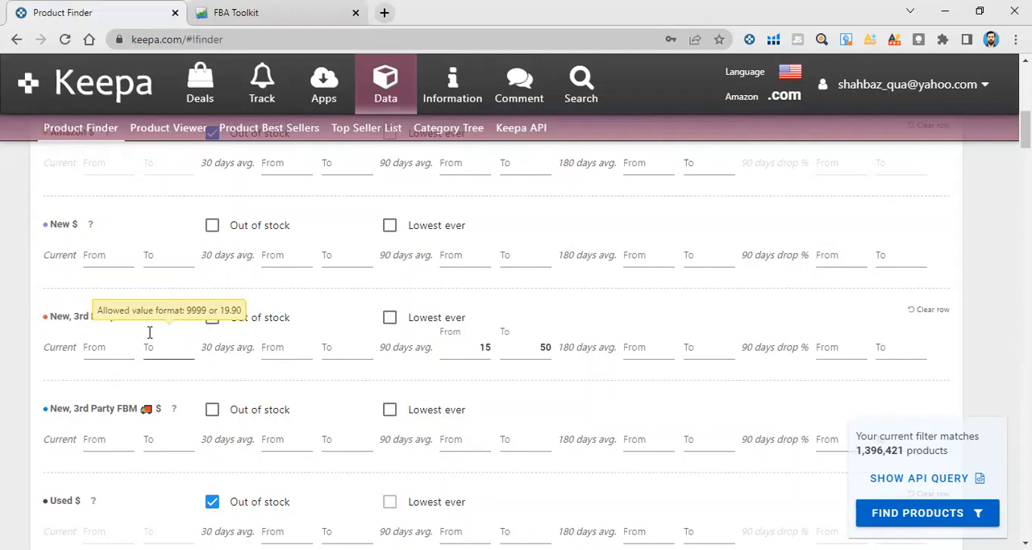
scroll(472, 371, down, 10)
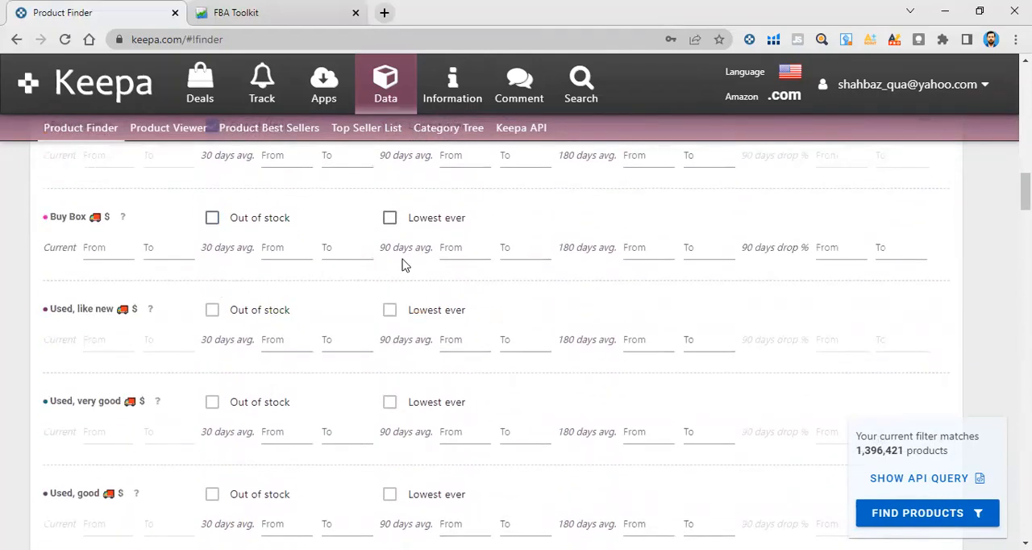
click(472, 247)
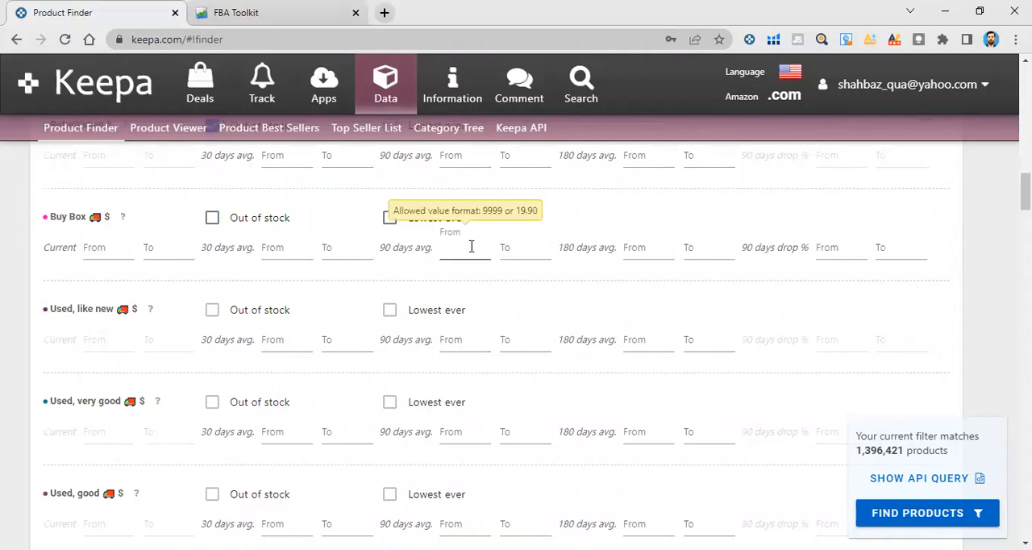
text(15)
click(520, 248)
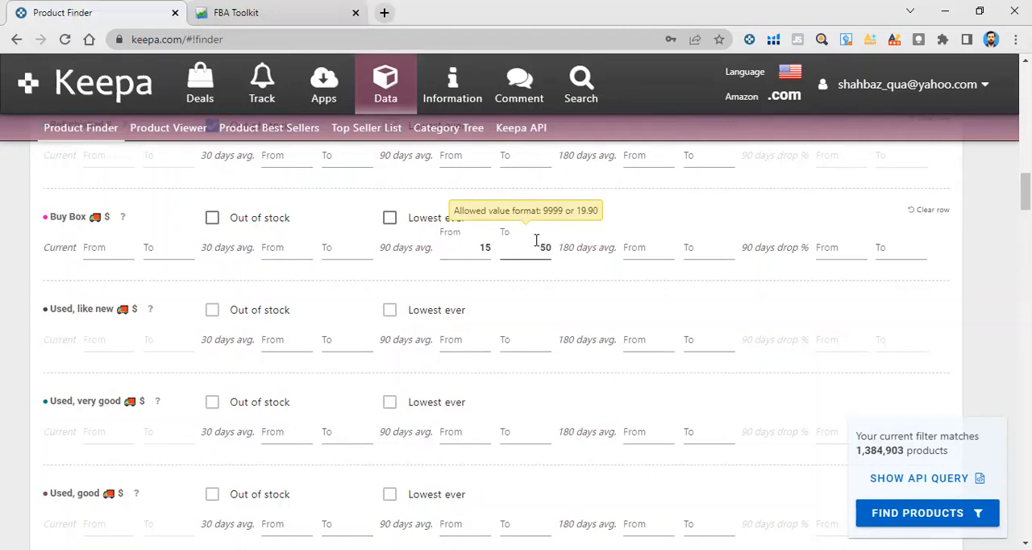
click(552, 283)
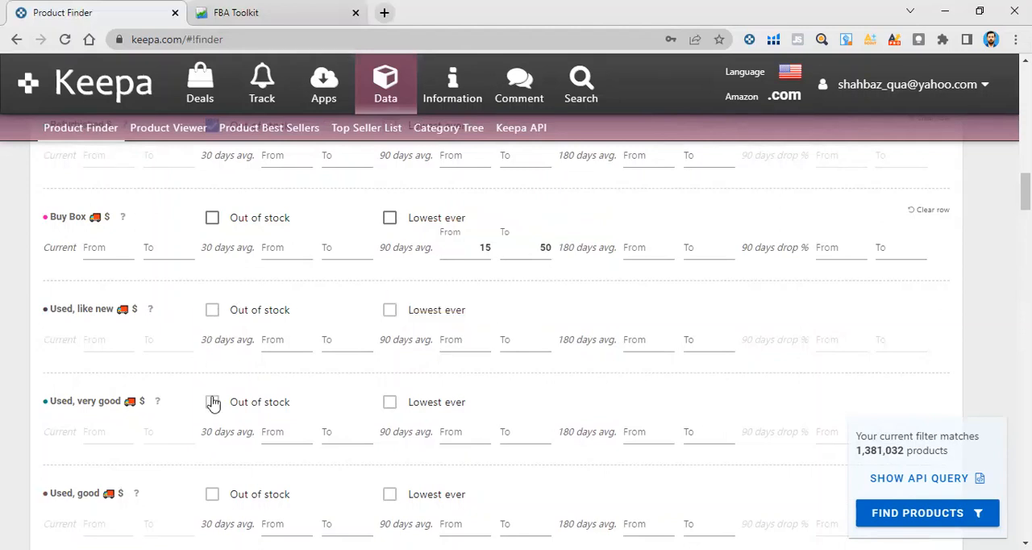
Examine the remaining price type filters, including the used conditions, eBay New, eBay Used, Trade-In and Rental
scroll(217, 406, down, 2)
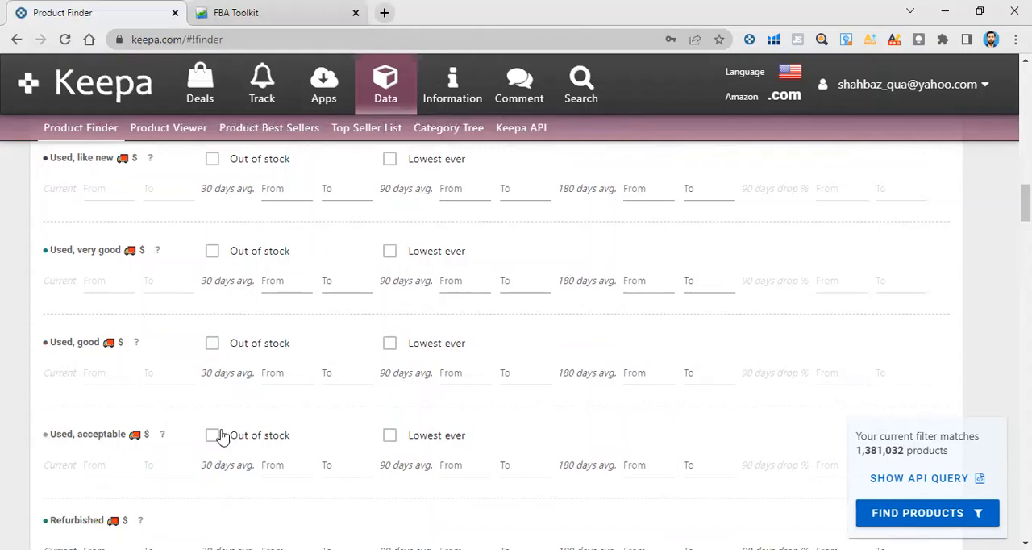
scroll(224, 417, down, 3)
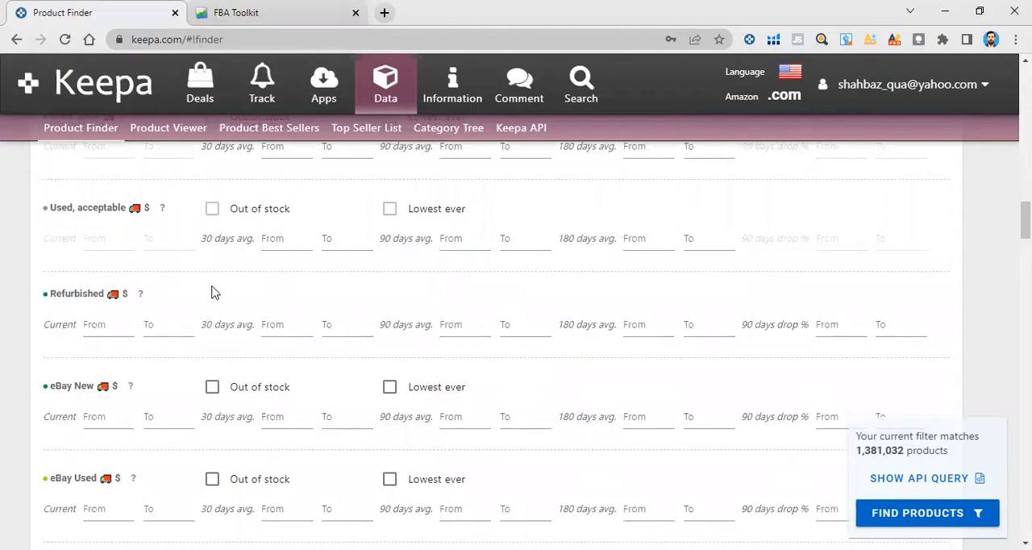
scroll(58, 248, down, 1)
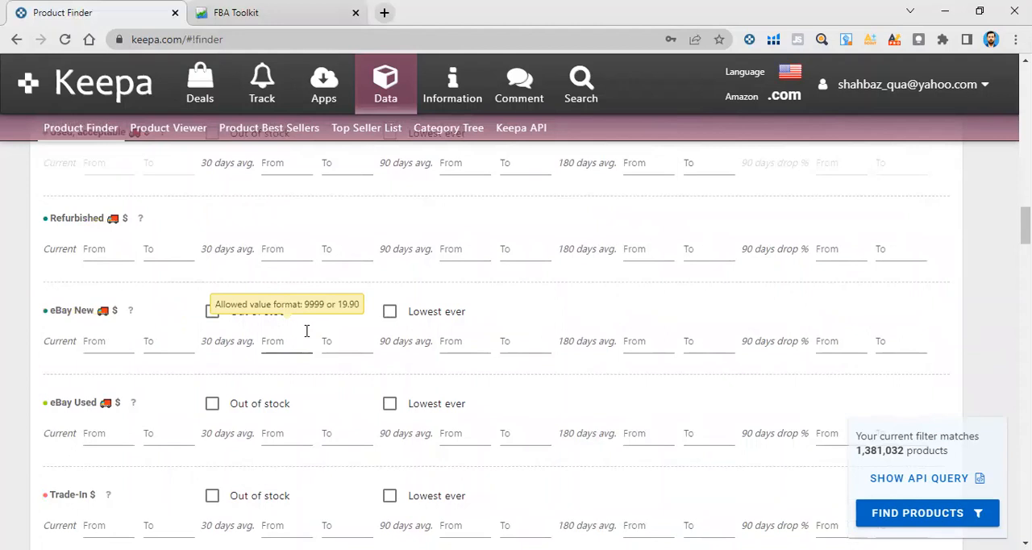
scroll(281, 392, down, 1)
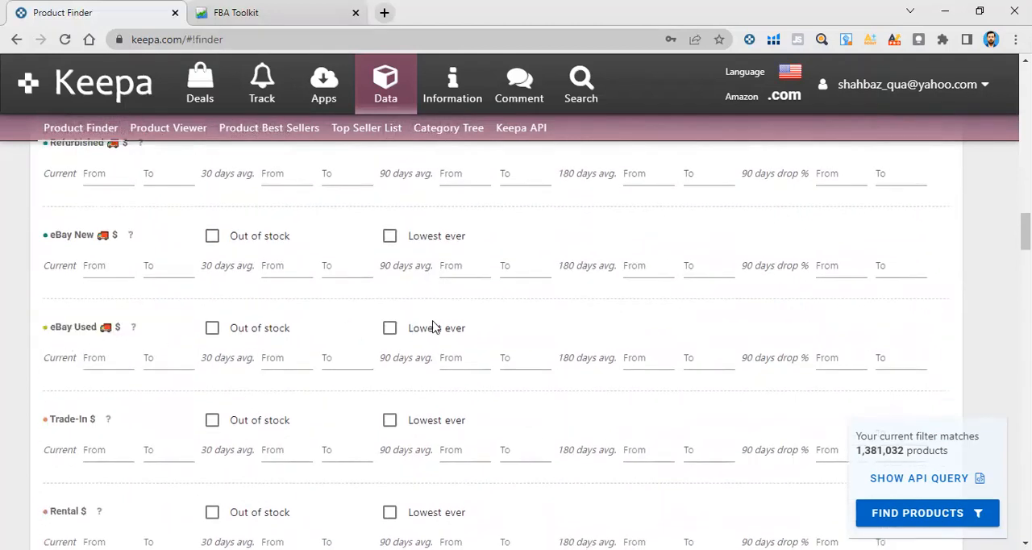
scroll(433, 327, down, 2)
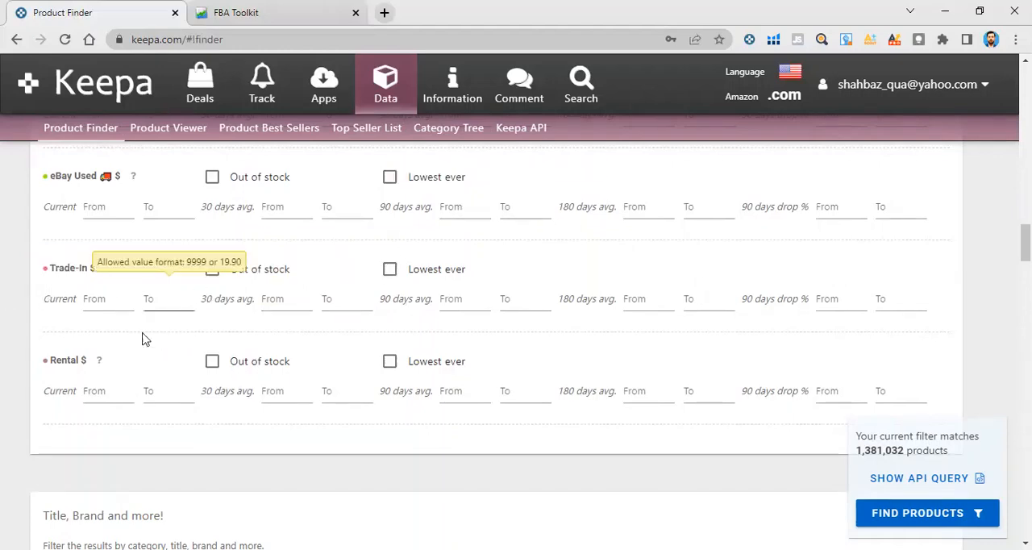
scroll(129, 355, down, 2)
scroll(373, 260, up, 20)
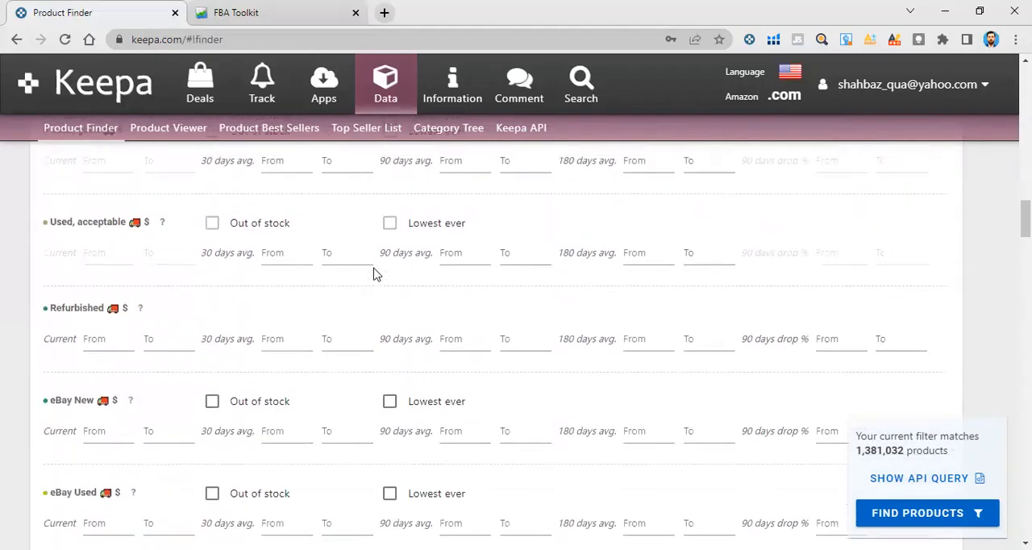
scroll(373, 282, up, 8)
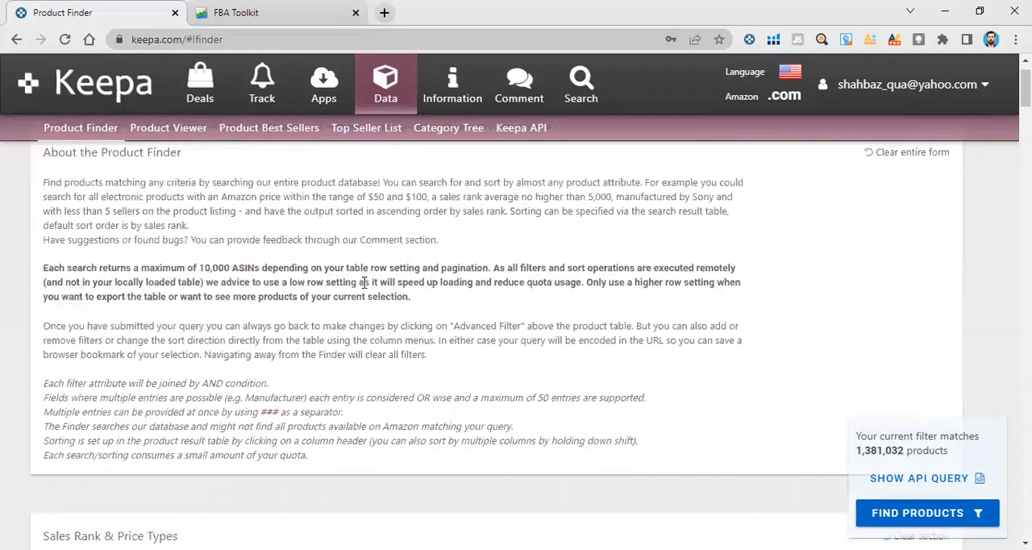
Set the root category filter to Home & Kitchen in the Title, Brand and more section
scroll(352, 295, down, 12)
scroll(348, 290, down, 15)
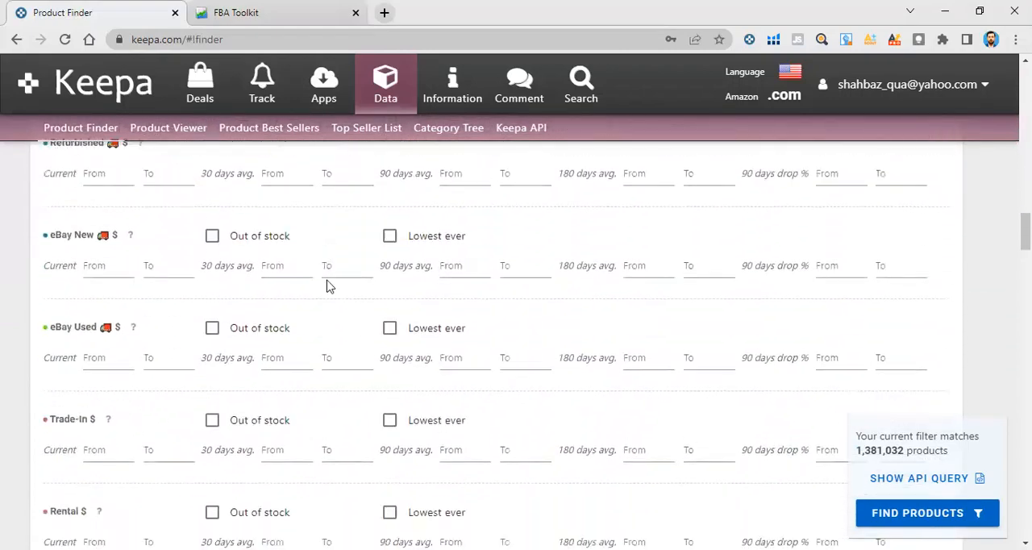
scroll(379, 274, down, 2)
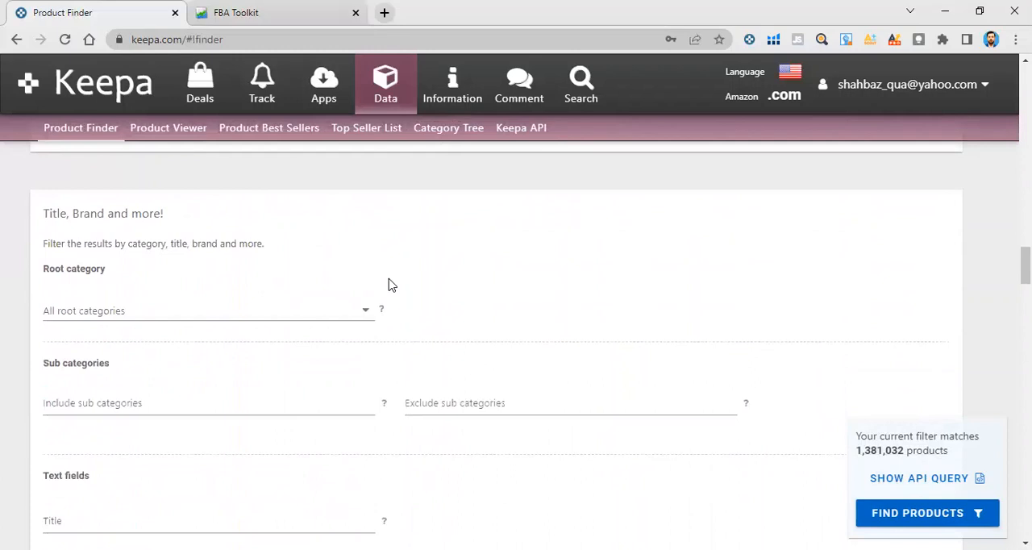
click(345, 314)
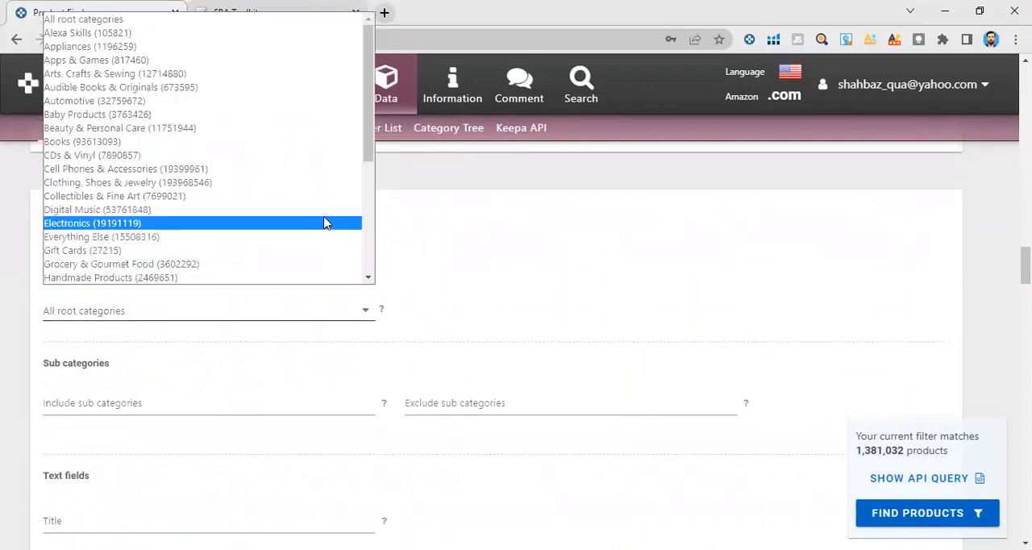
scroll(326, 224, down, 3)
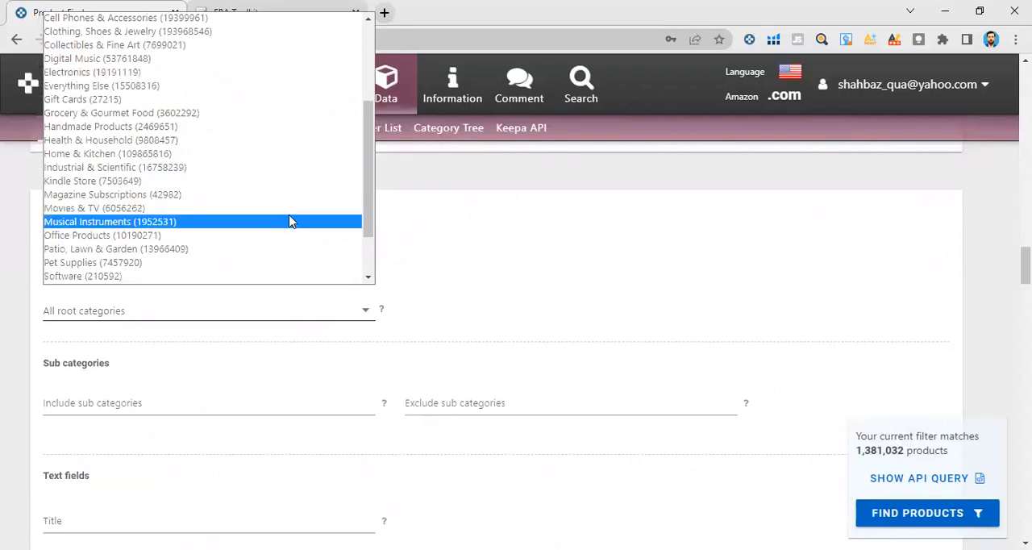
scroll(292, 221, up, 3)
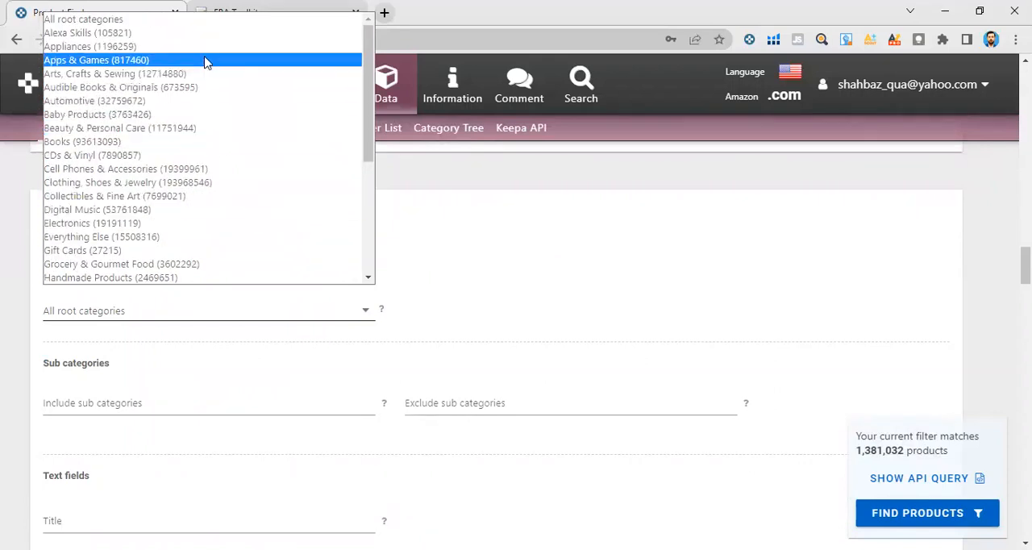
scroll(198, 158, down, 5)
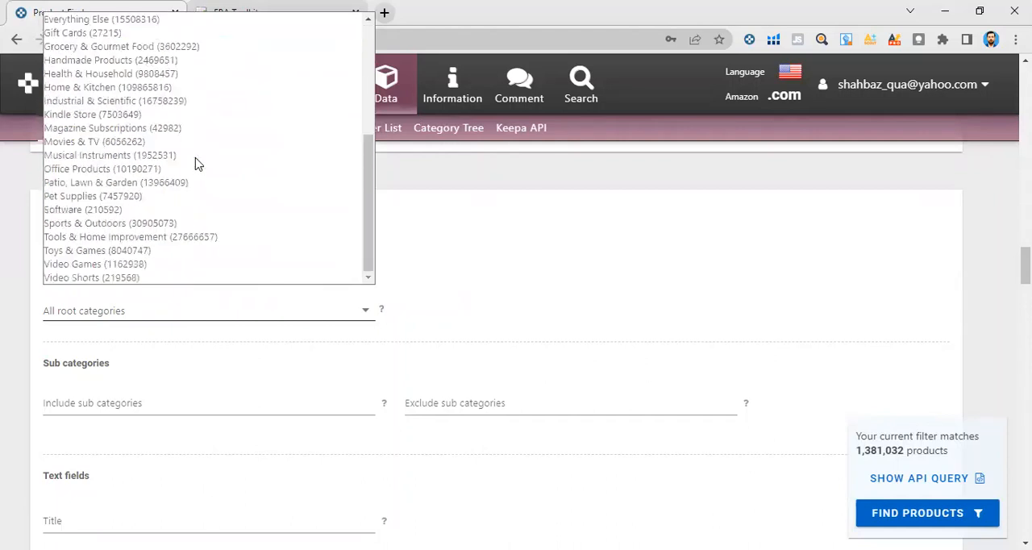
click(166, 88)
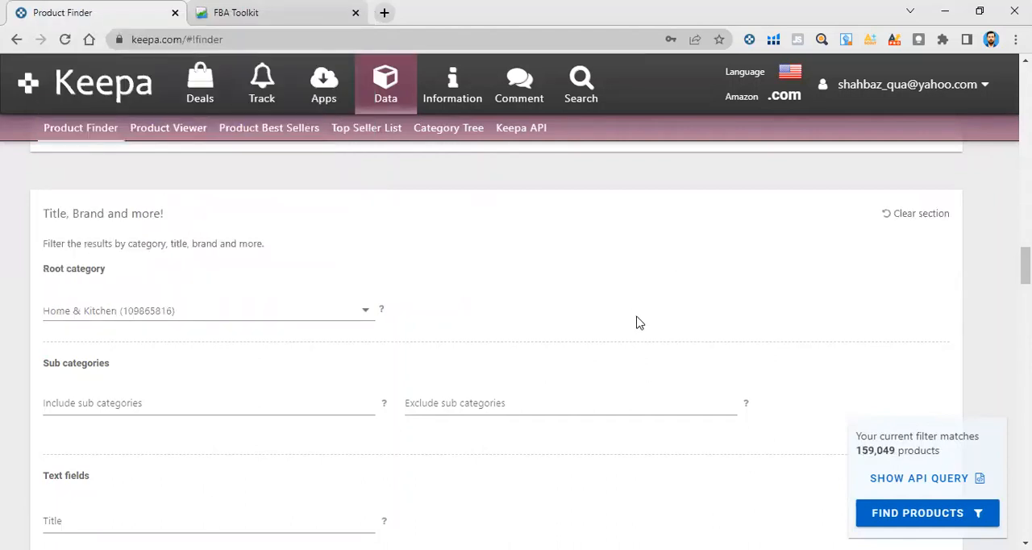
scroll(501, 293, down, 1)
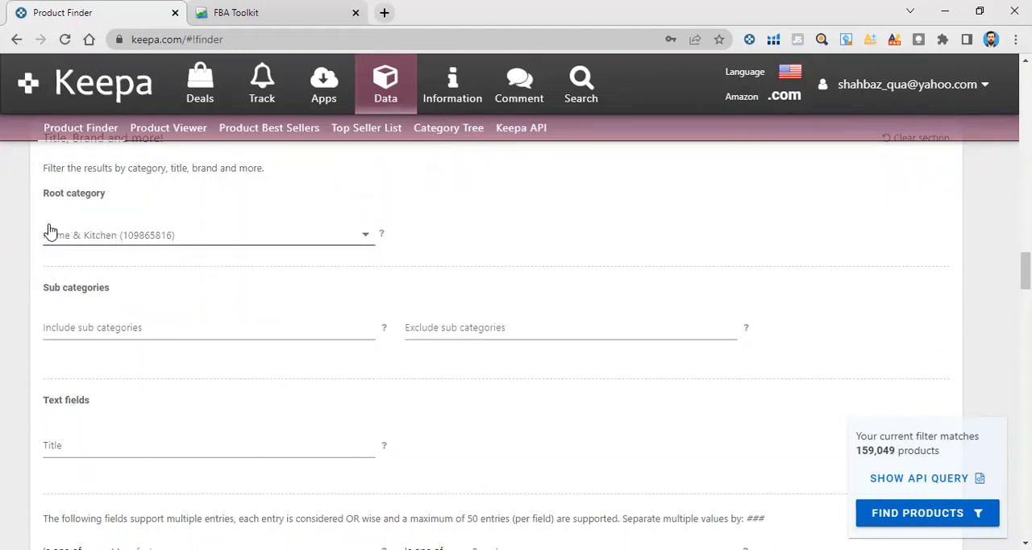
Examine the sub-category and text filters and look through the list of available root categories without changing the selection
scroll(117, 307, down, 1)
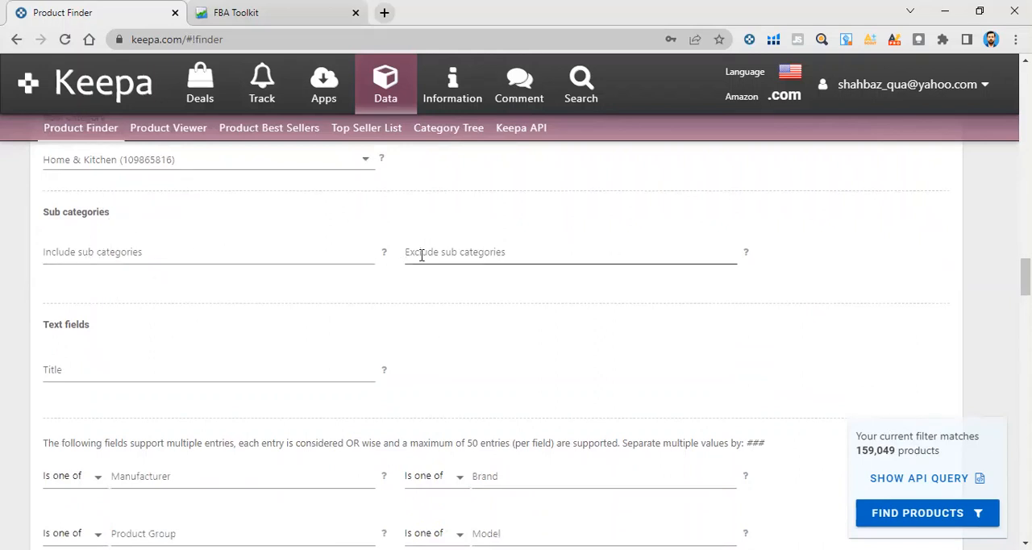
scroll(210, 266, up, 1)
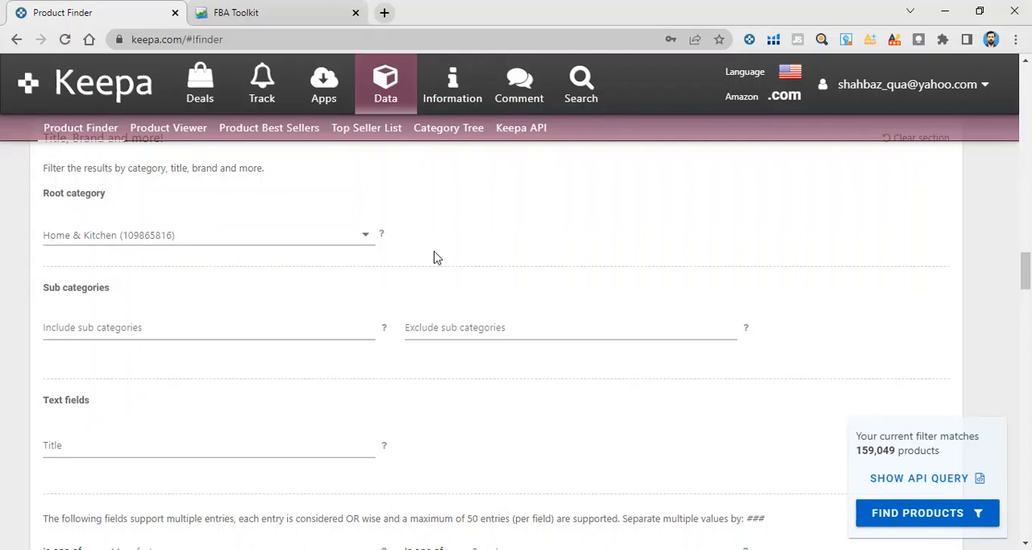
click(242, 250)
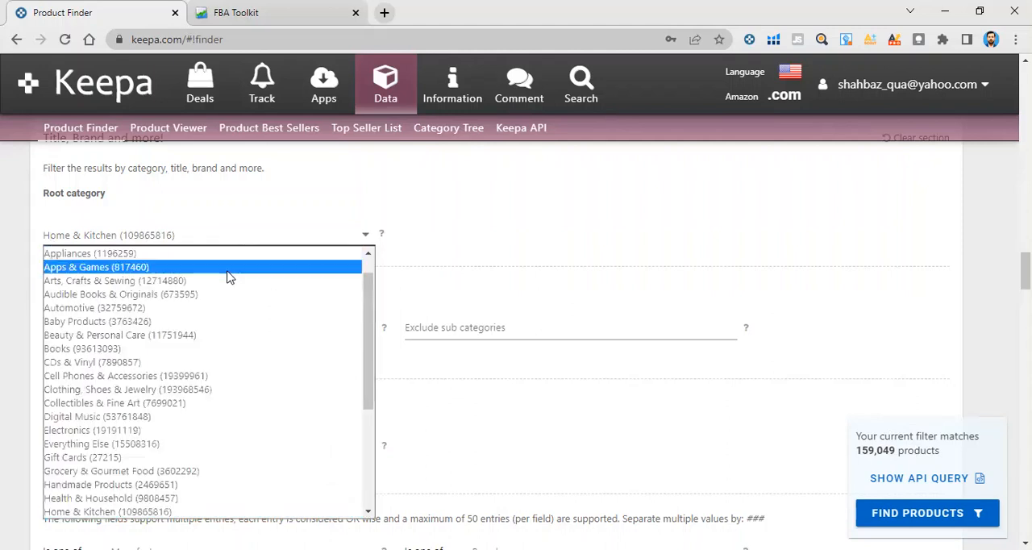
scroll(229, 282, down, 3)
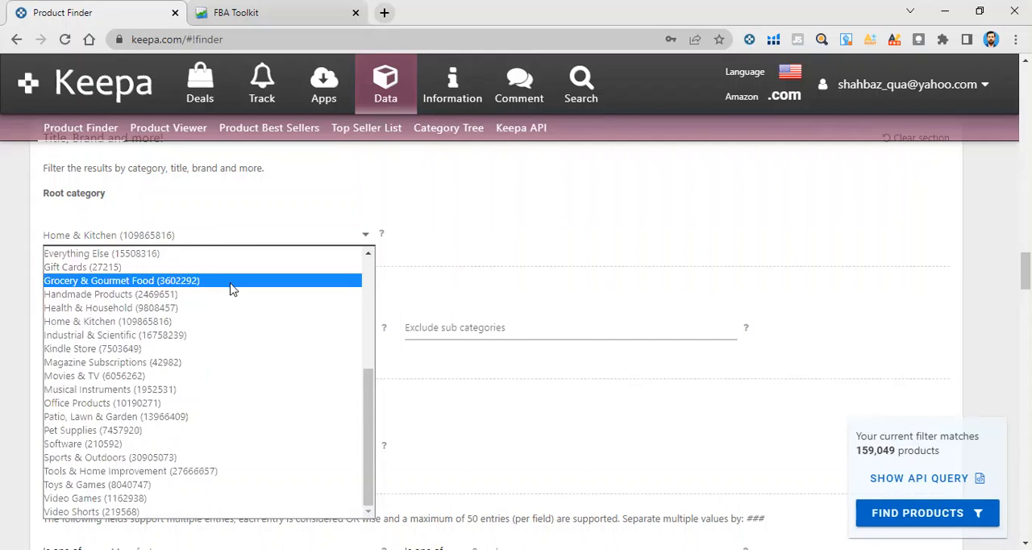
scroll(231, 288, up, 5)
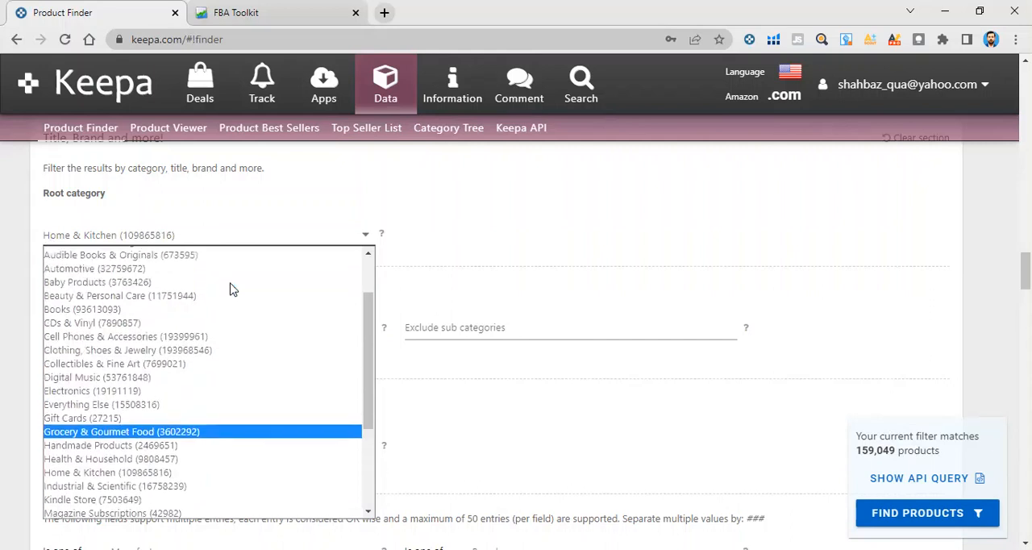
click(207, 231)
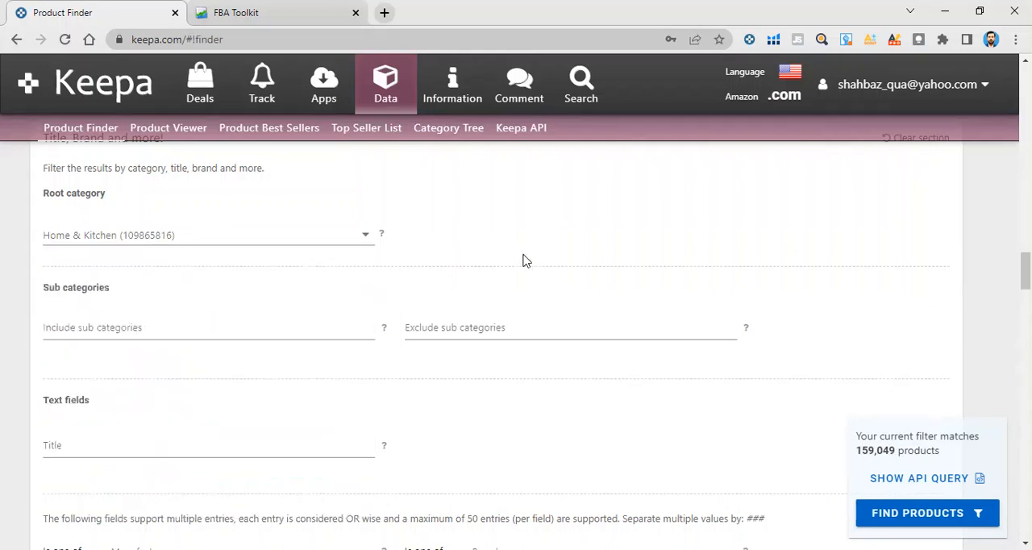